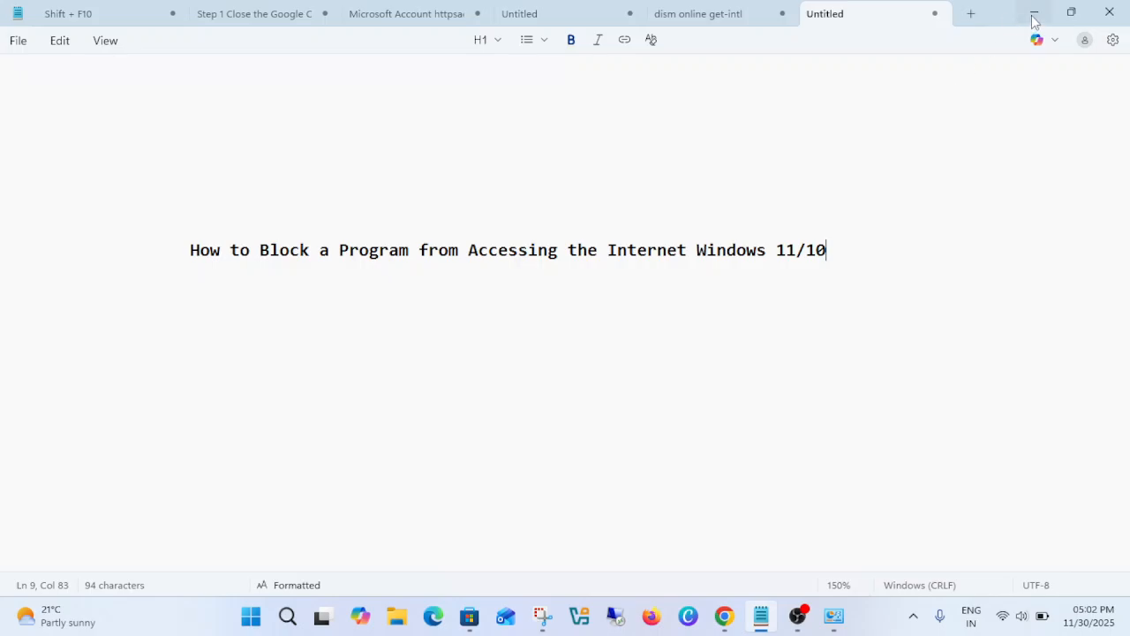
- Minimize the notes window, search Windows for "defender" and open Windows Defender Firewall with Advanced Security
click(1034, 14)
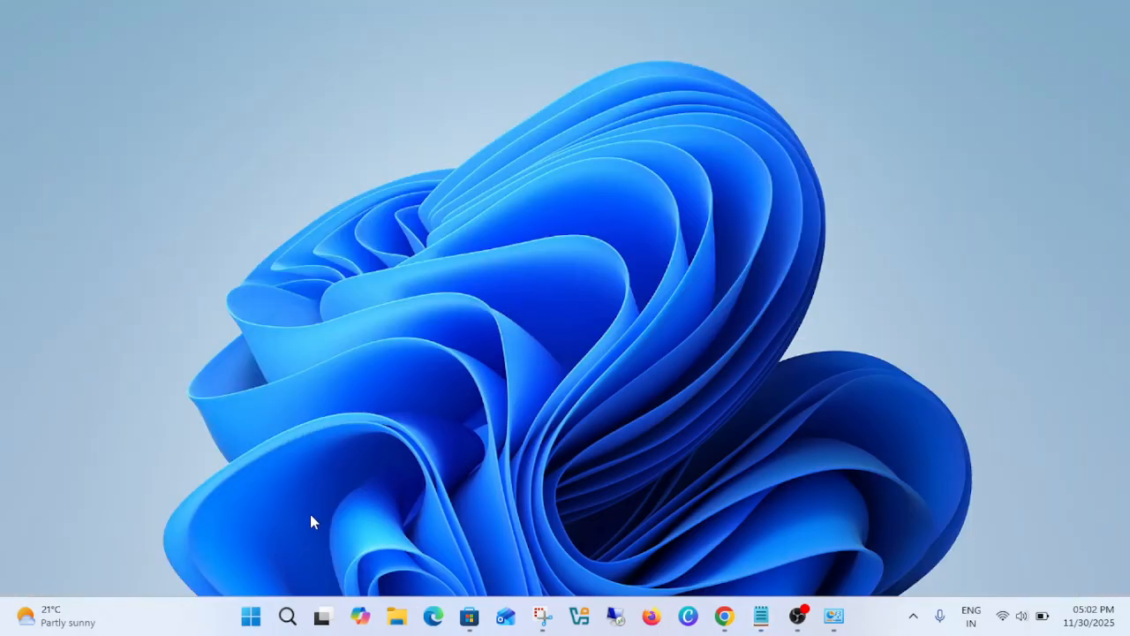
click(286, 617)
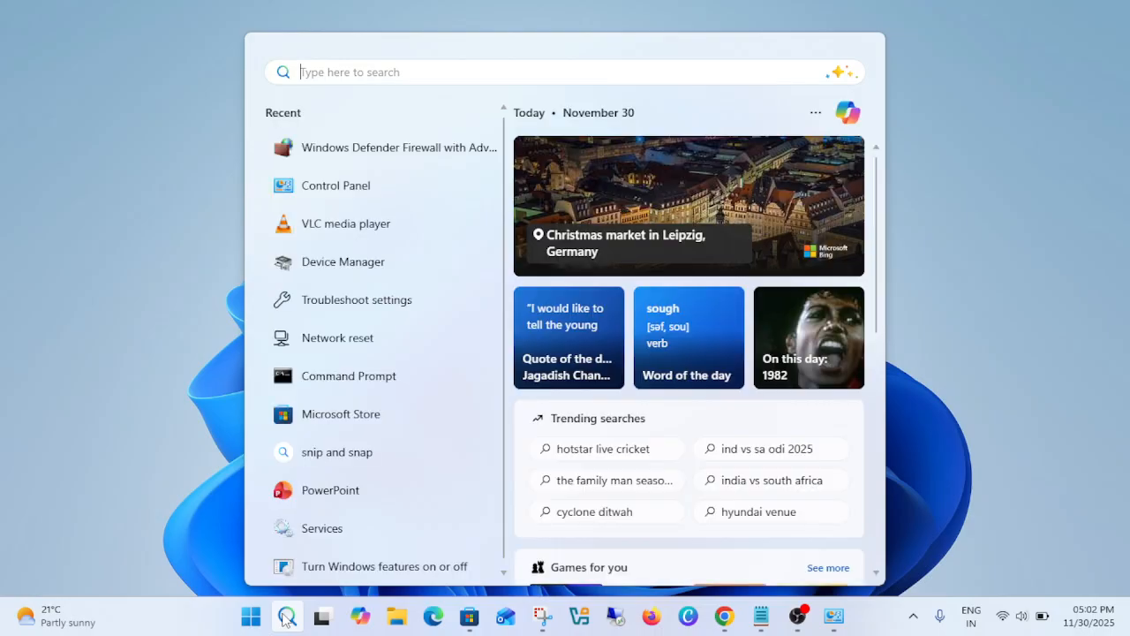
text(defe)
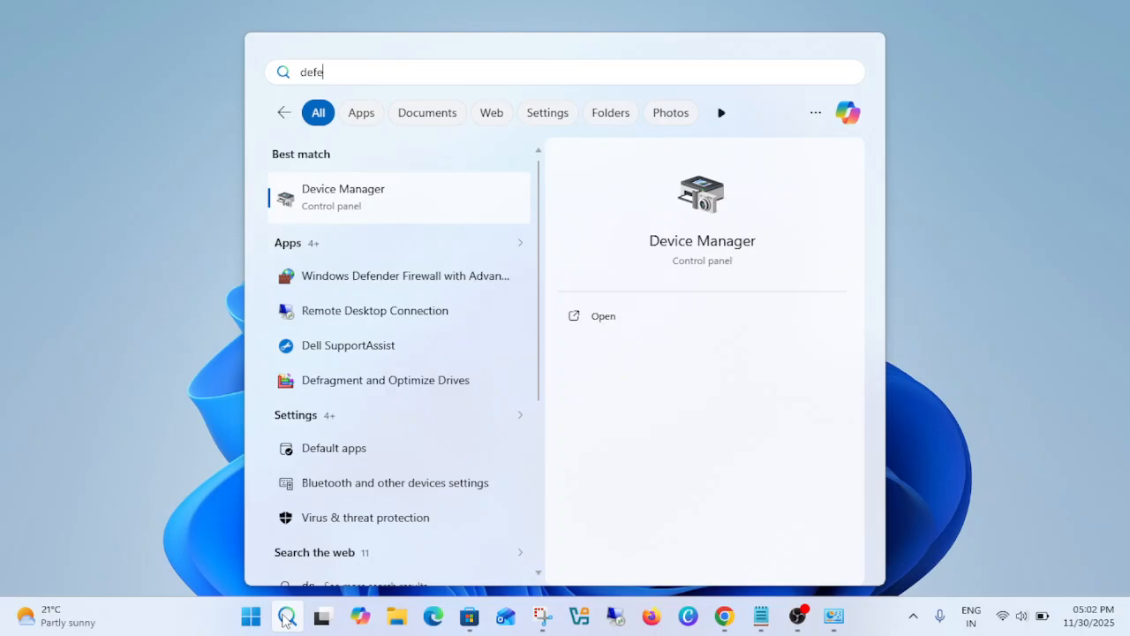
text(nder)
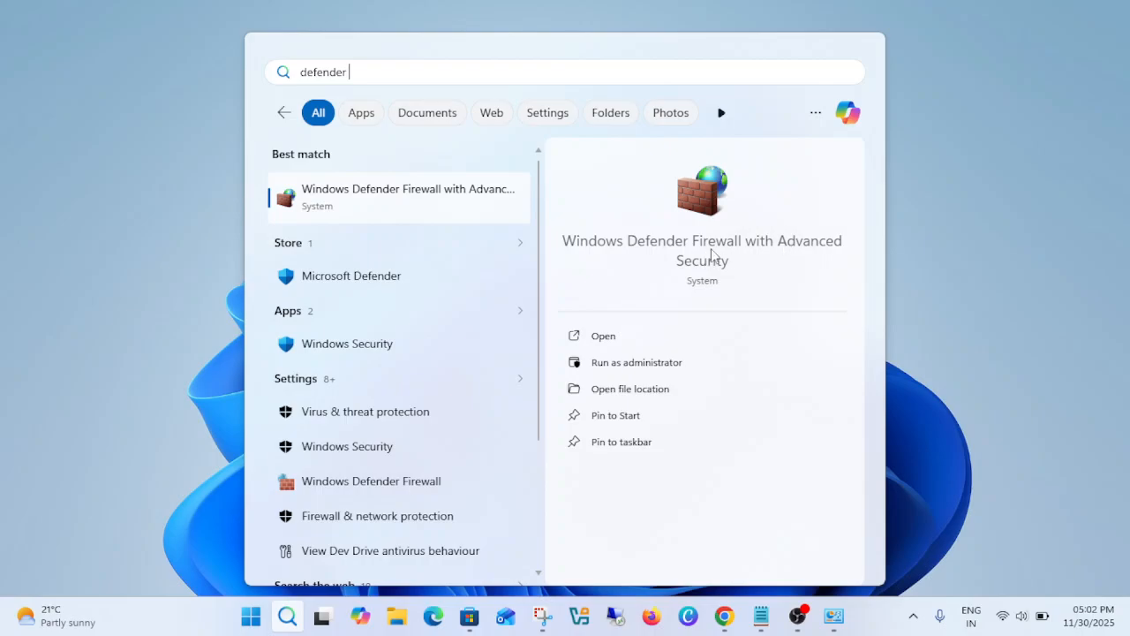
click(604, 336)
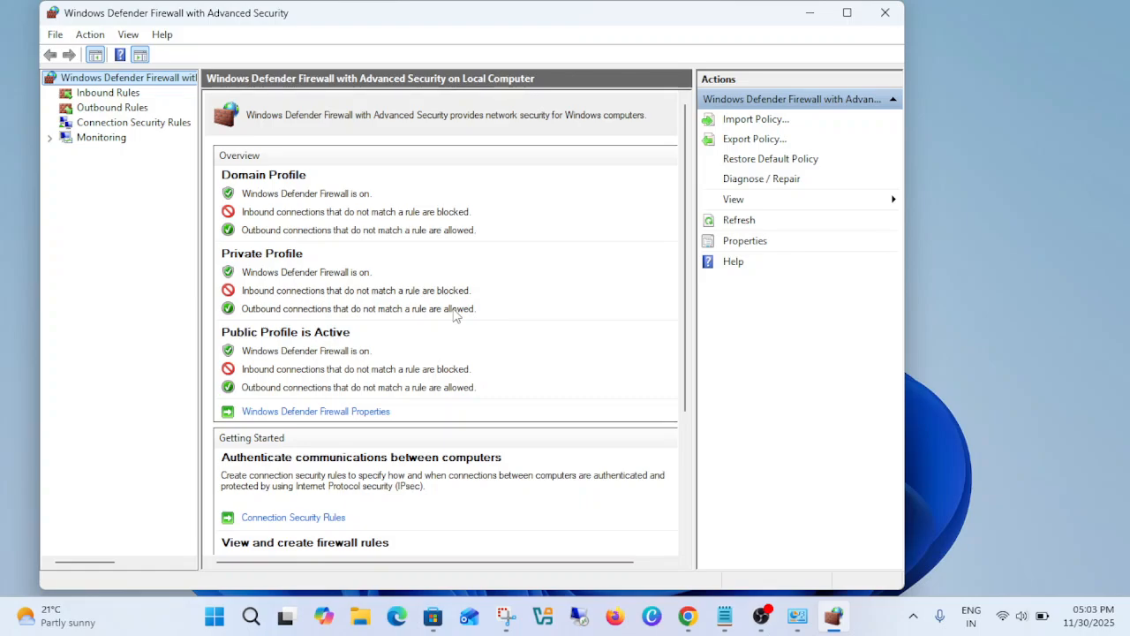
- Open the Windows Defender Firewall page of Control Panel by running firewall.cpl
key(super+r)
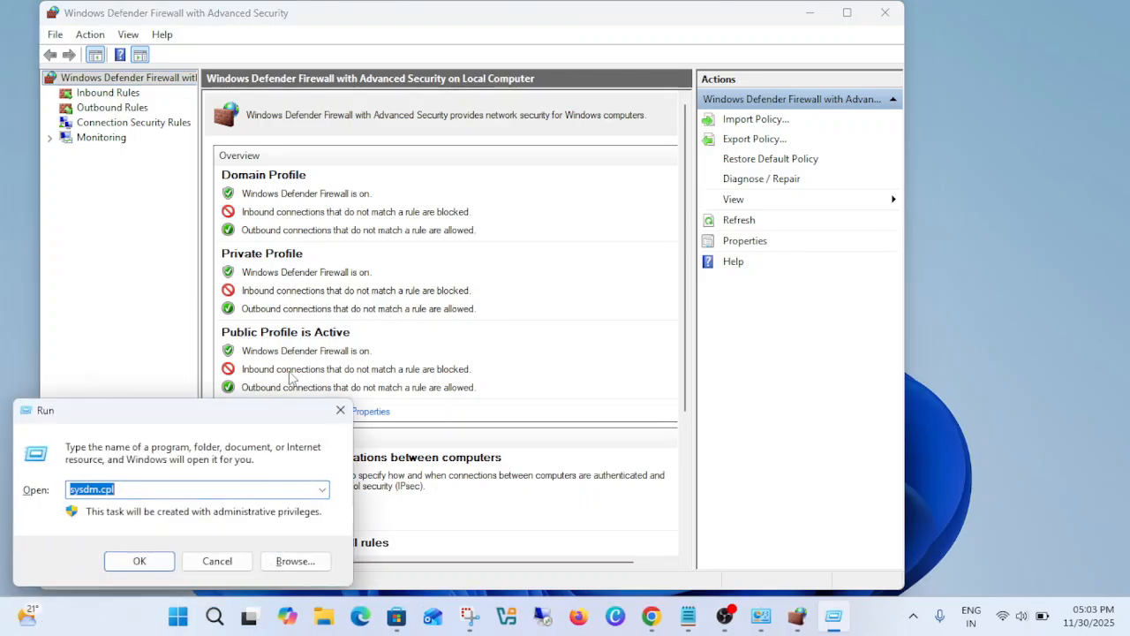
text(firewall.)
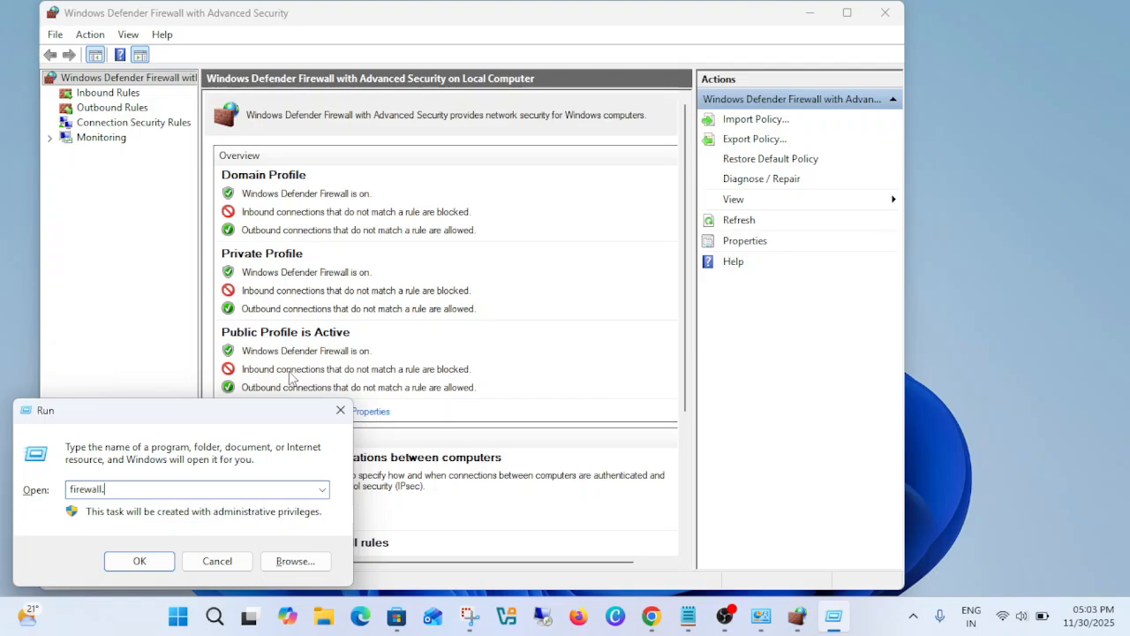
text(cpl)
key(Return)
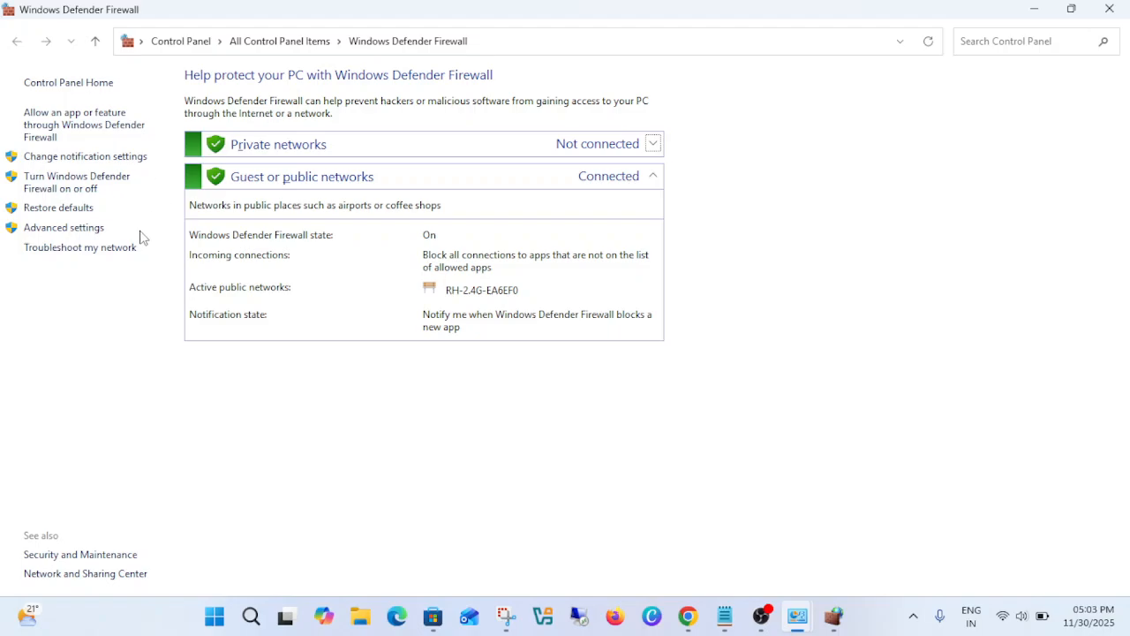
- View the allowed apps page, return to the main firewall page, and open its advanced settings
click(103, 131)
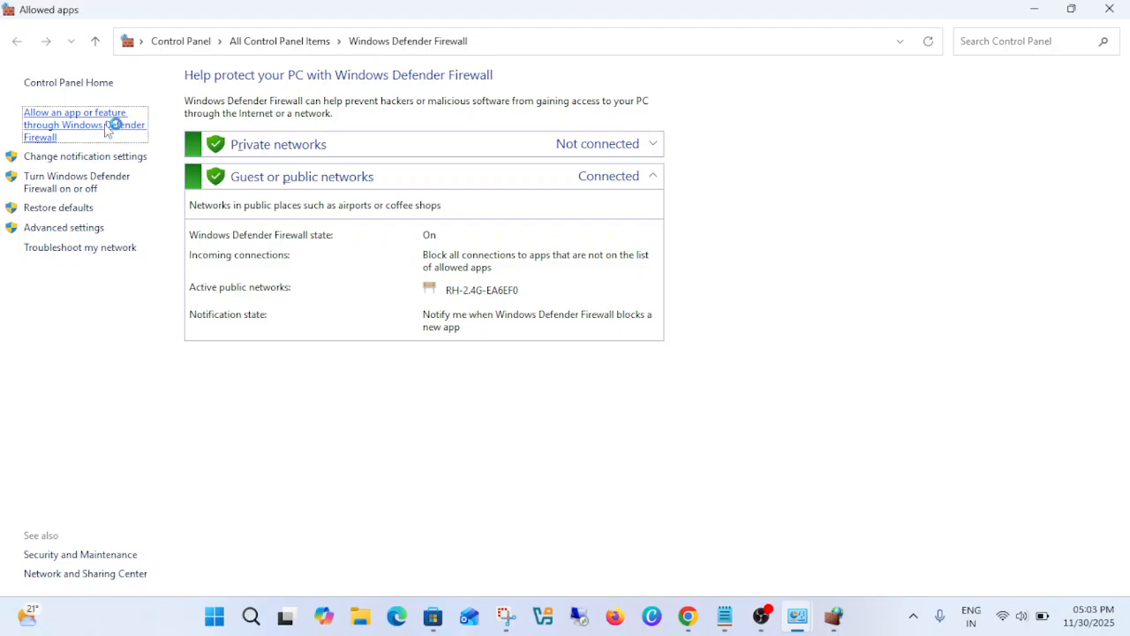
click(95, 42)
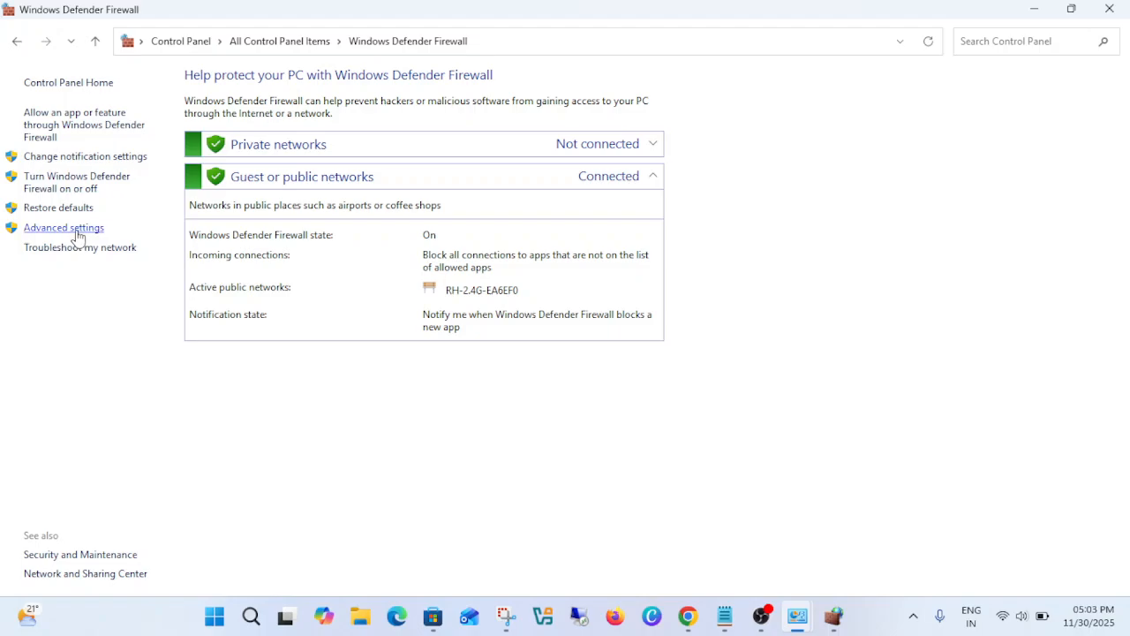
click(83, 231)
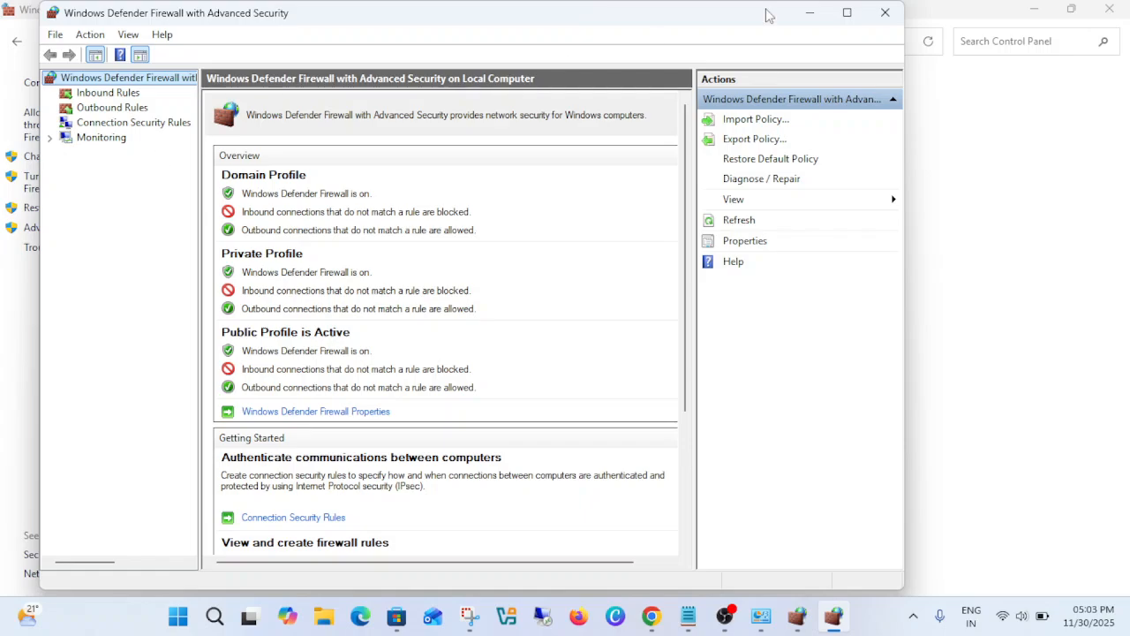
- Close Control Panel and the duplicate advanced firewall window, leaving one Windows Defender Firewall with Advanced Security window maximized
click(809, 14)
click(1111, 11)
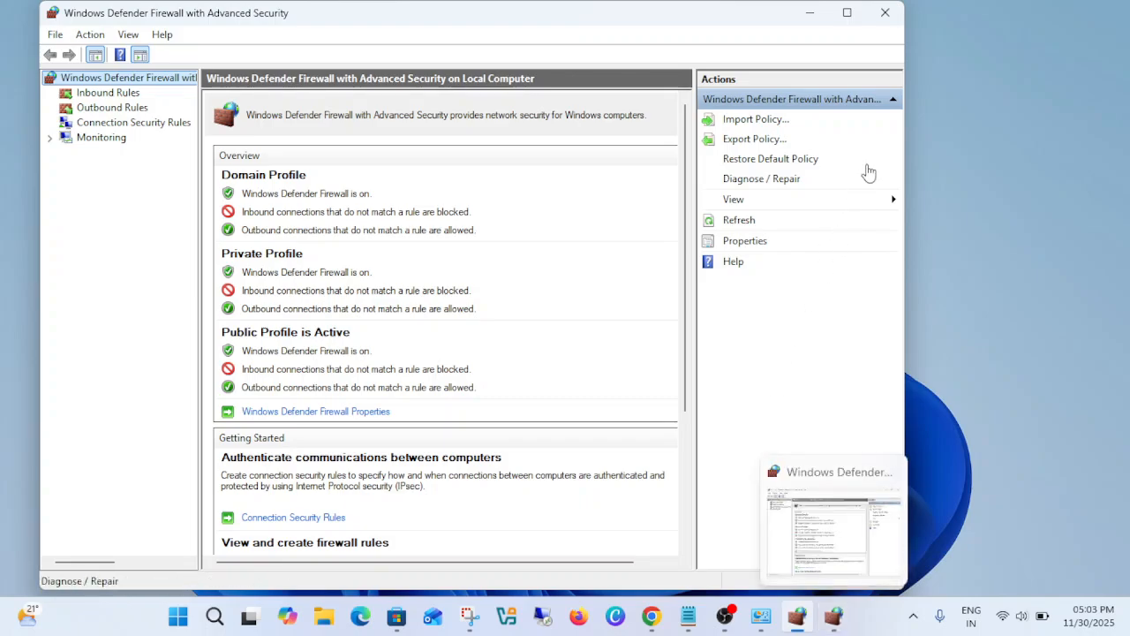
click(847, 12)
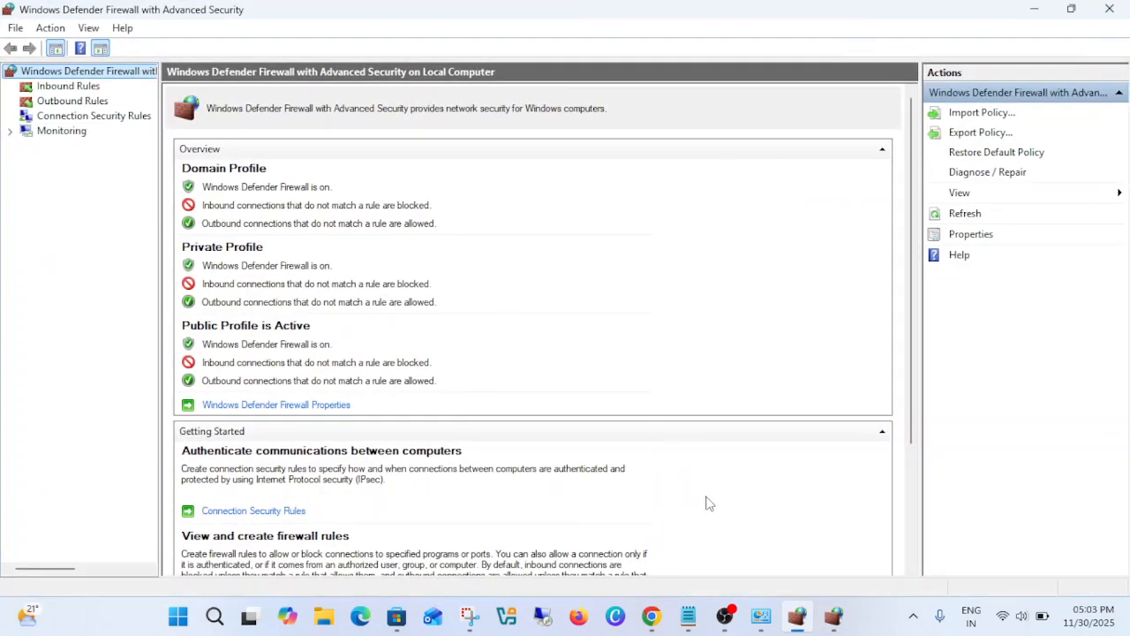
click(796, 620)
click(796, 620)
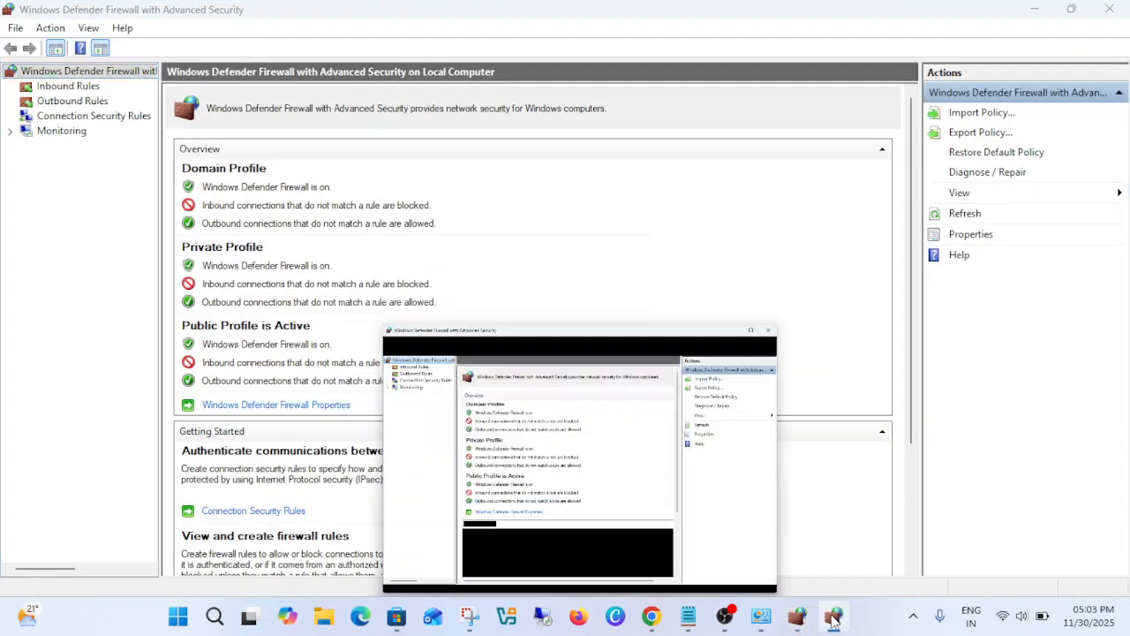
click(880, 27)
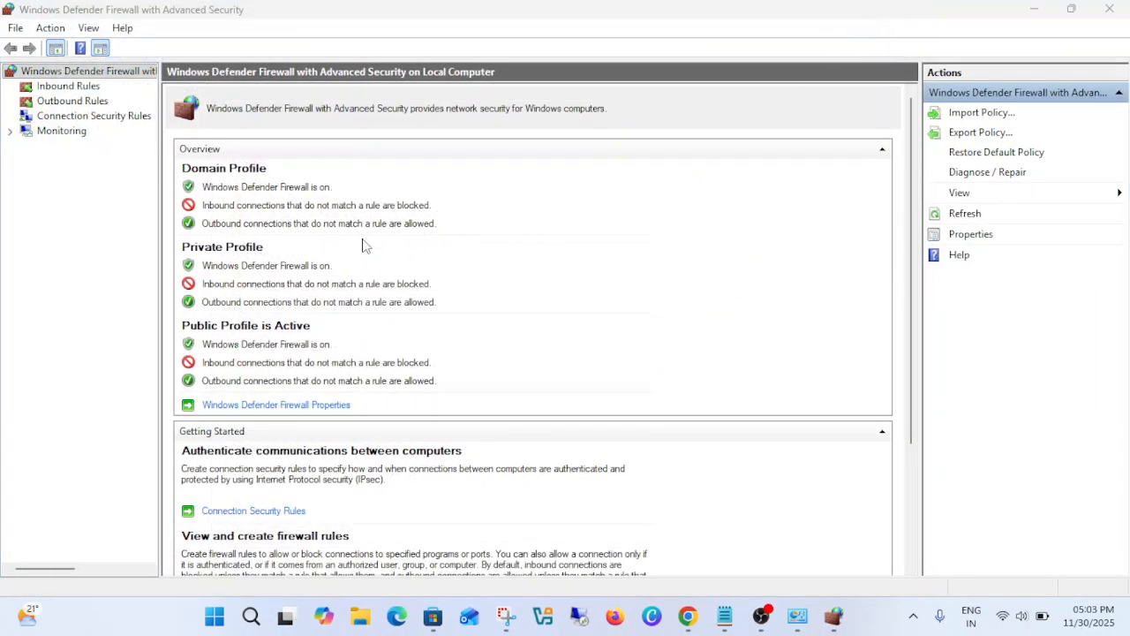
- Start a new outbound rule with Program as its rule type
click(78, 103)
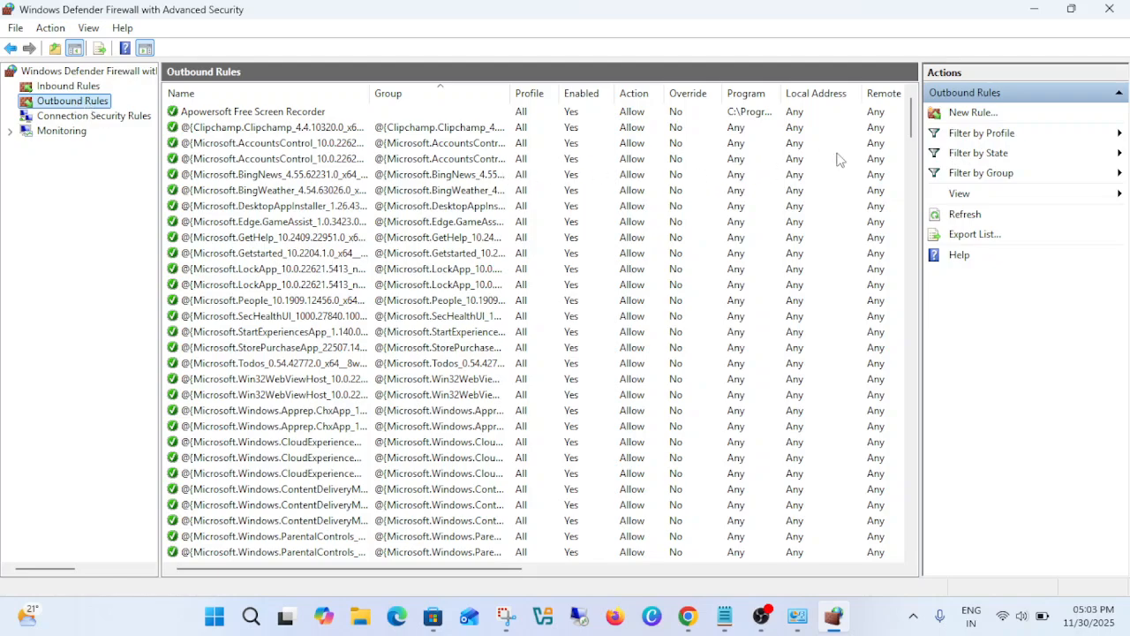
click(973, 113)
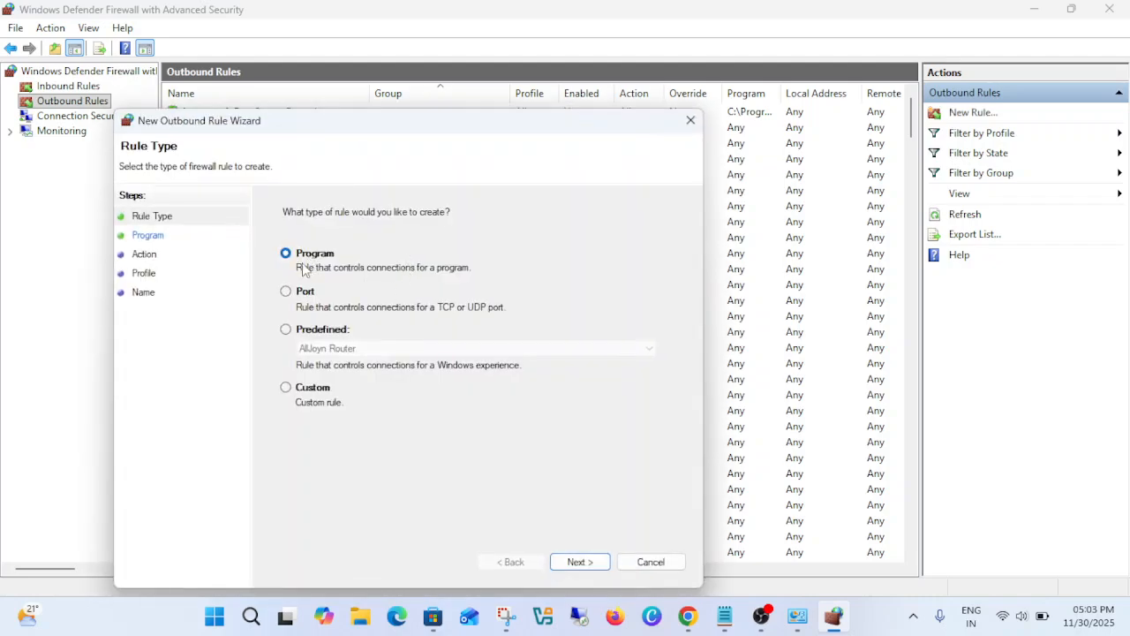
click(576, 562)
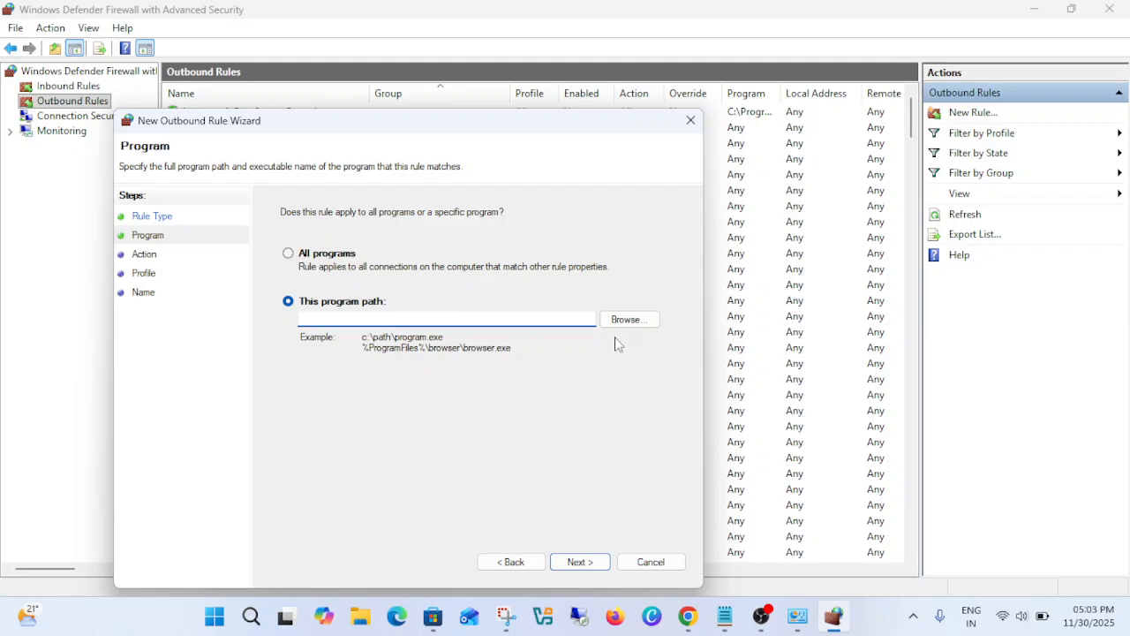
- Browse for the rule's program in the Program Files\Oracle\VirtualBox folder on Local Disk (C:)
click(636, 323)
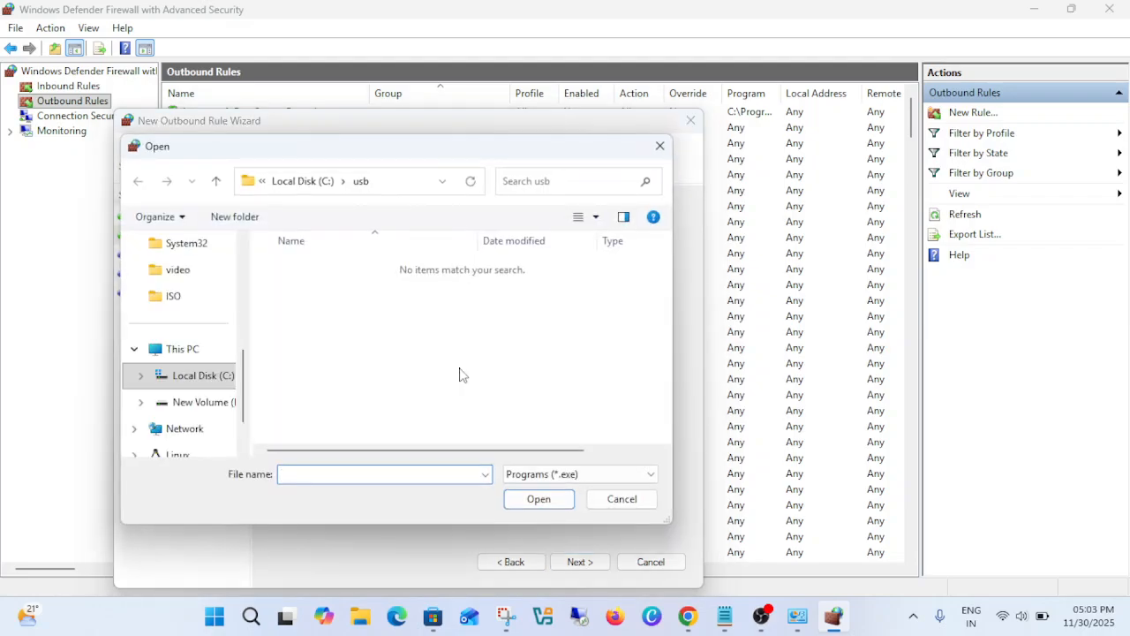
click(194, 382)
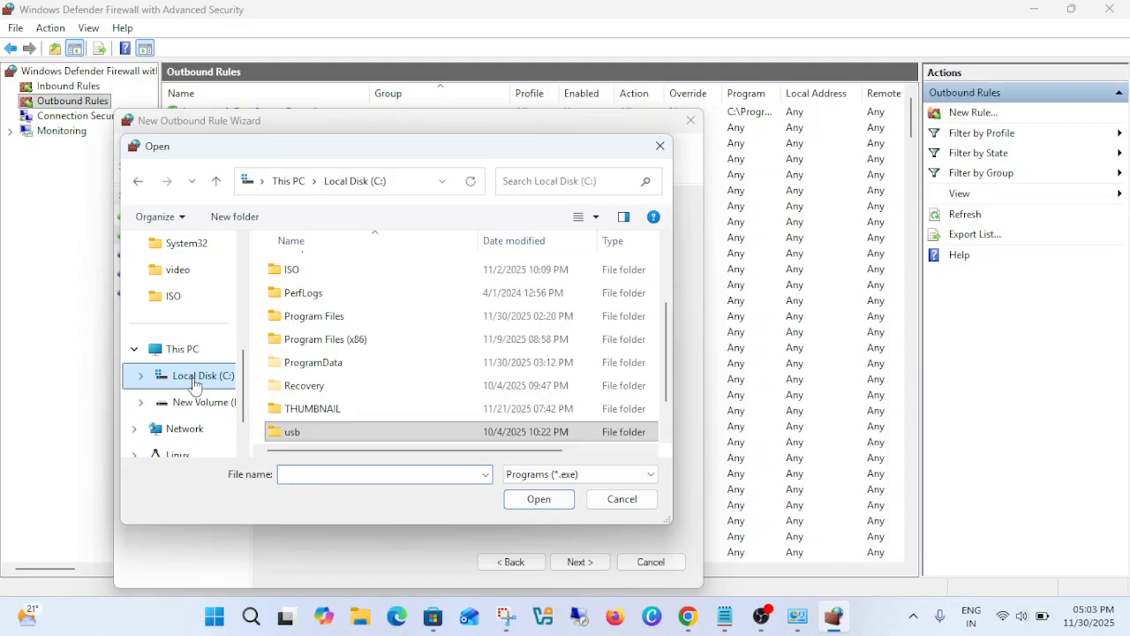
scroll(330, 339, down, 1)
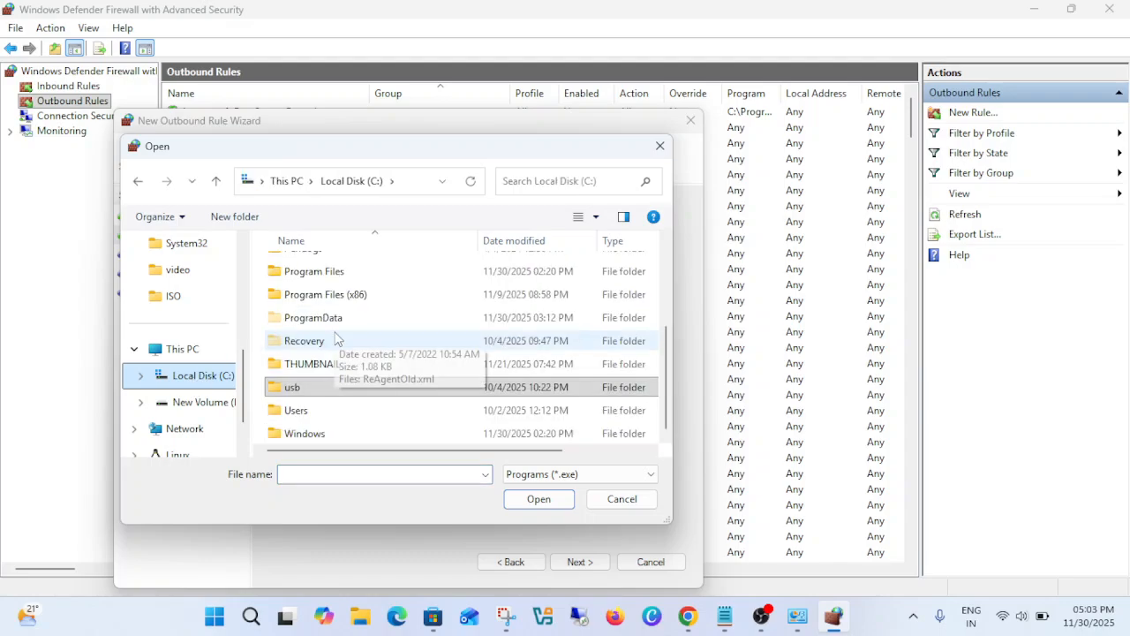
scroll(361, 323, up, 1)
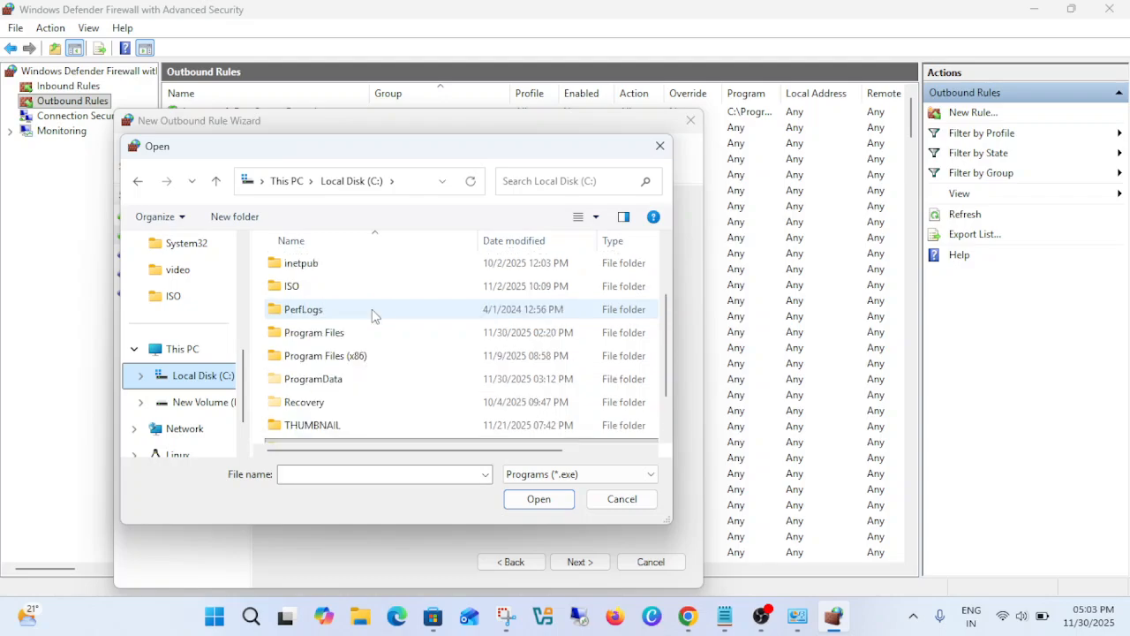
double_click(360, 336)
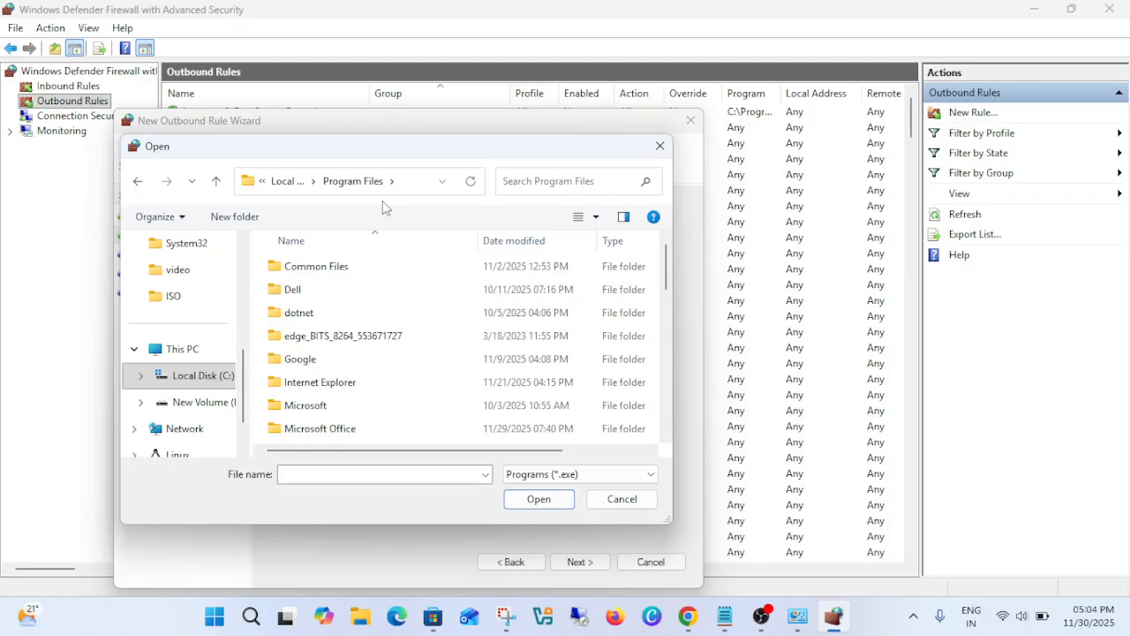
scroll(336, 367, down, 3)
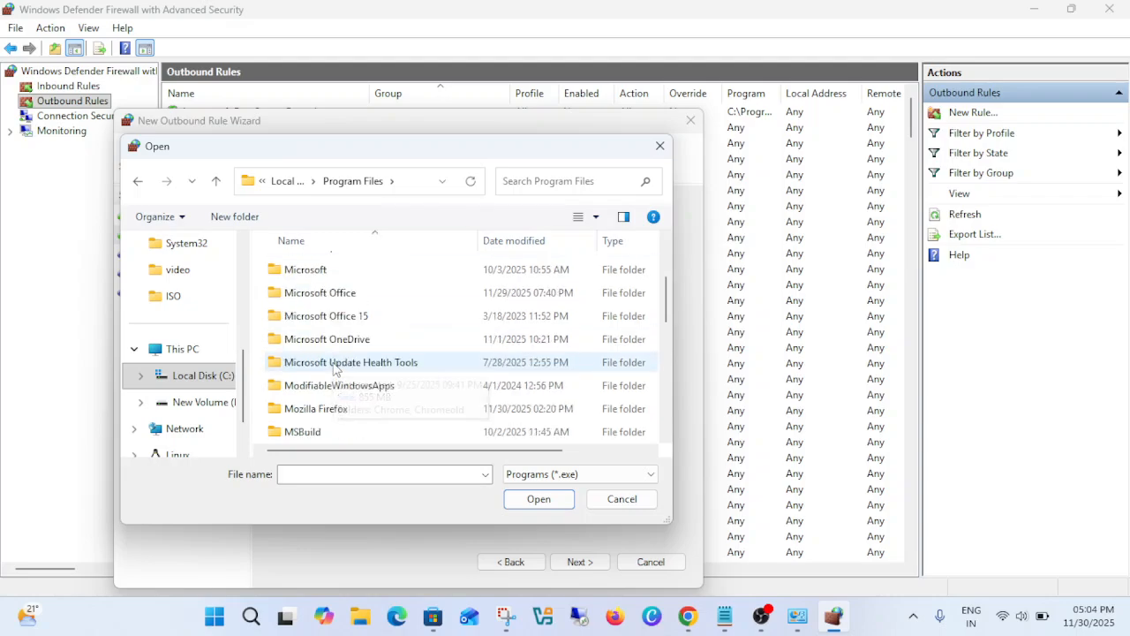
scroll(360, 366, down, 1)
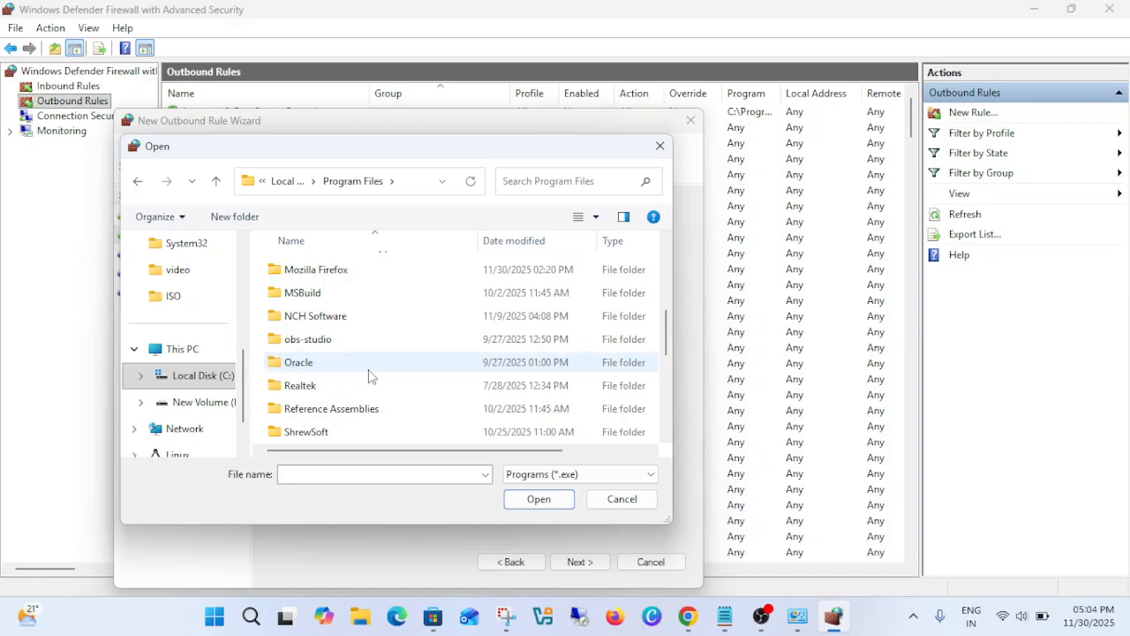
double_click(367, 375)
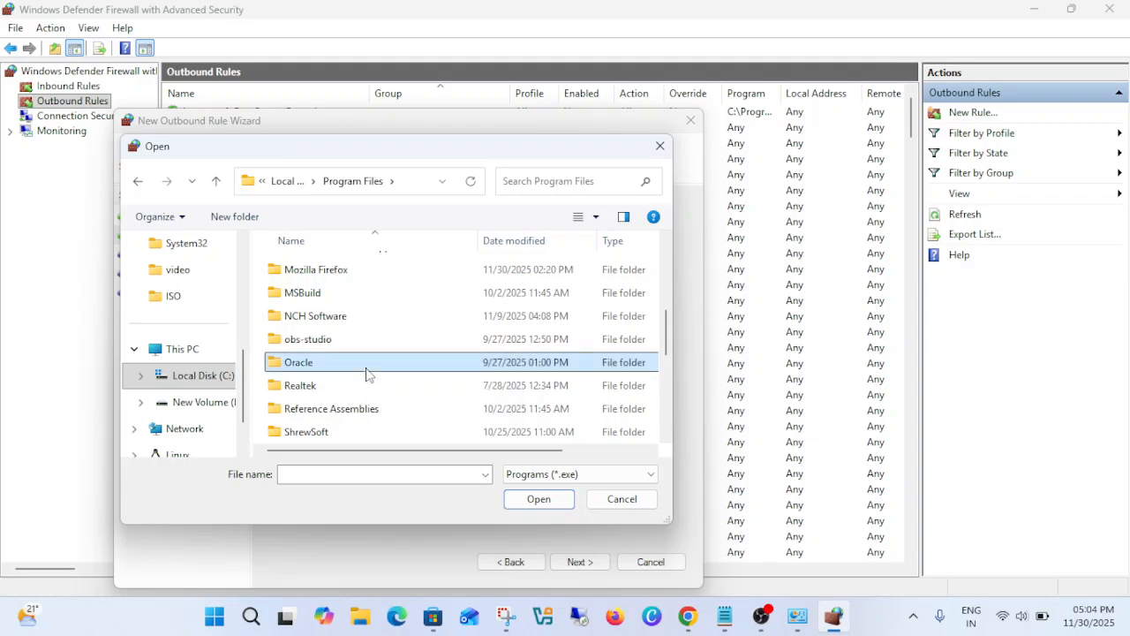
double_click(305, 266)
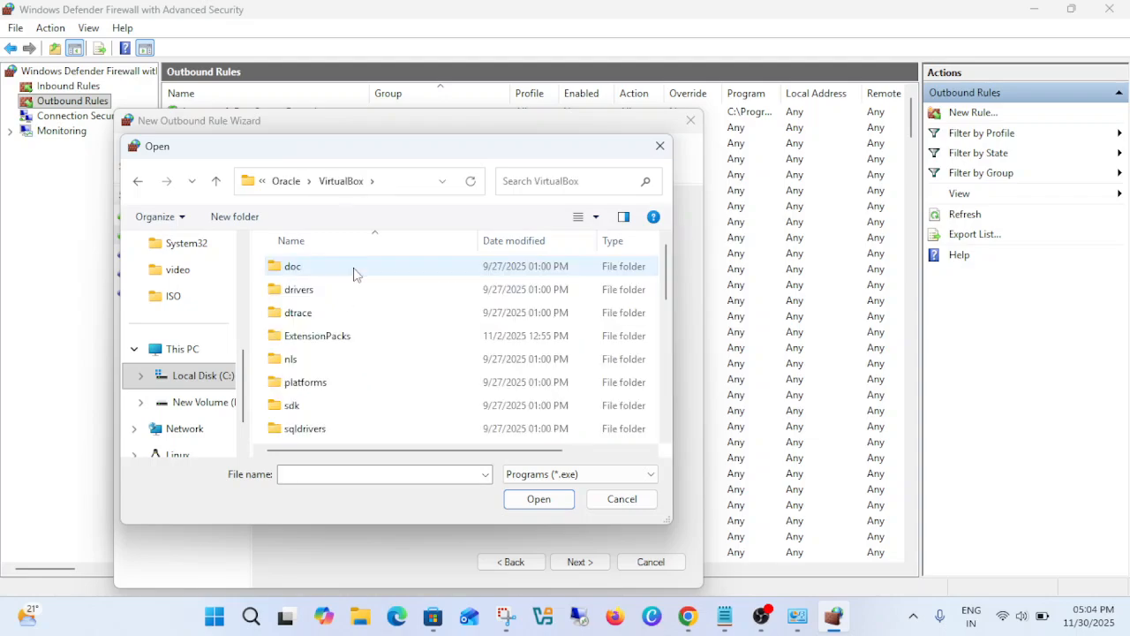
- Choose VirtualBox.exe as the rule's program and accept the path %ProgramFiles%\Oracle\VirtualBox\VirtualBox.exe
scroll(344, 336, down, 5)
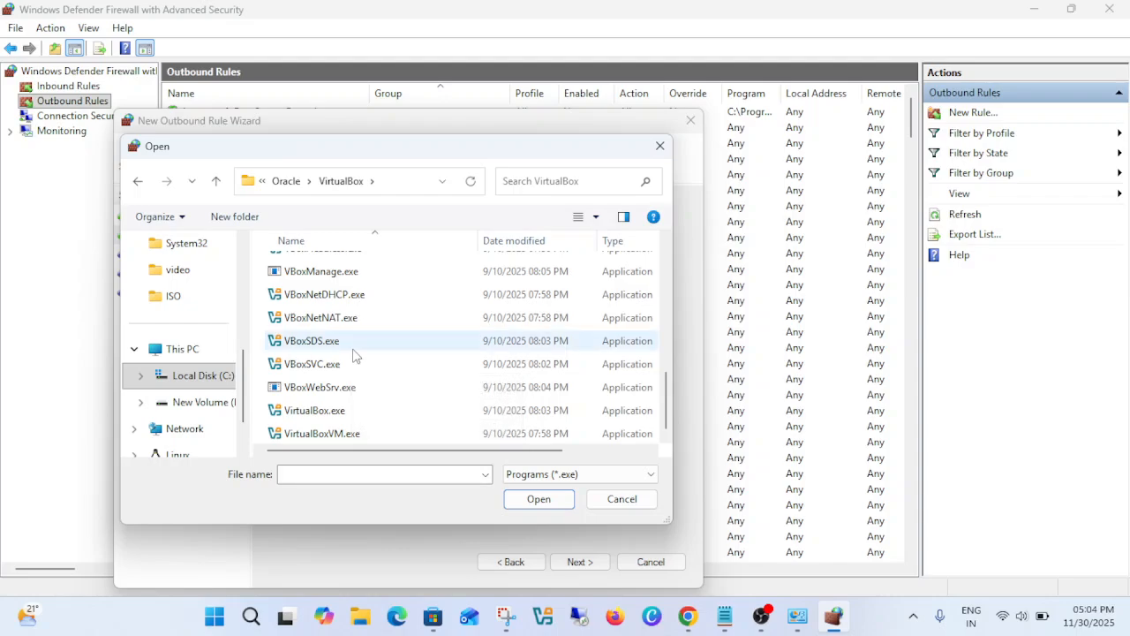
click(358, 348)
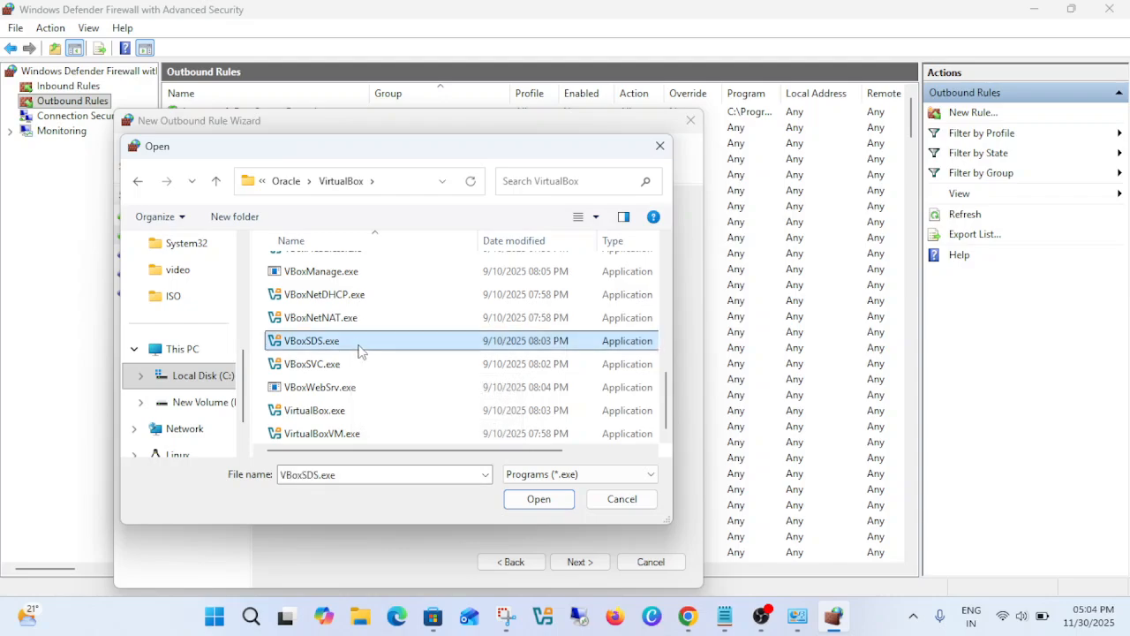
click(339, 410)
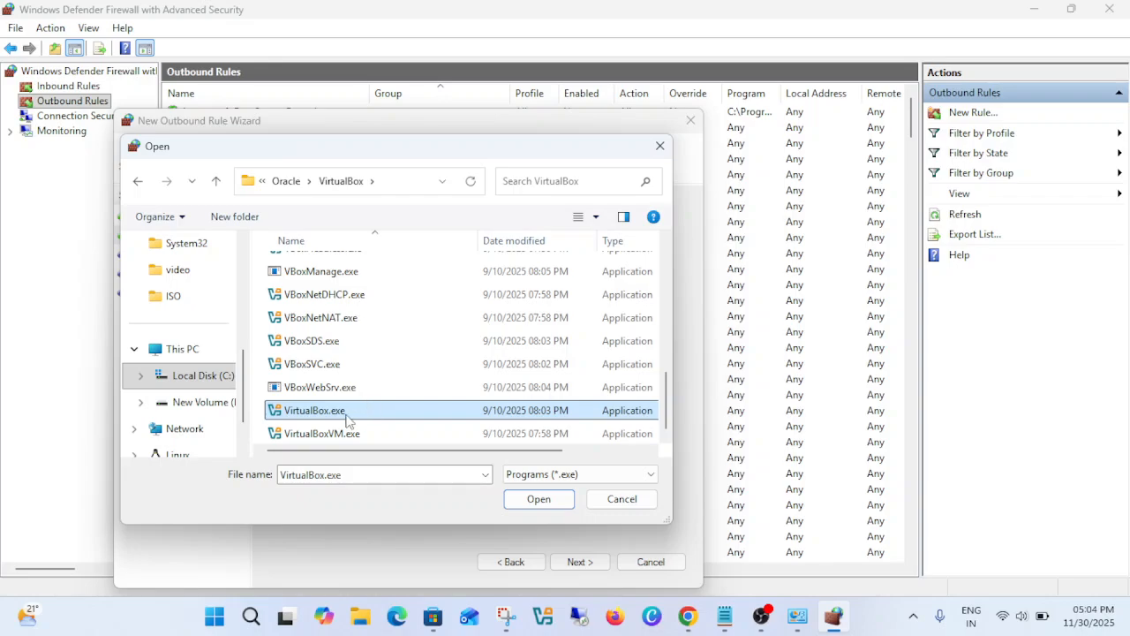
click(542, 503)
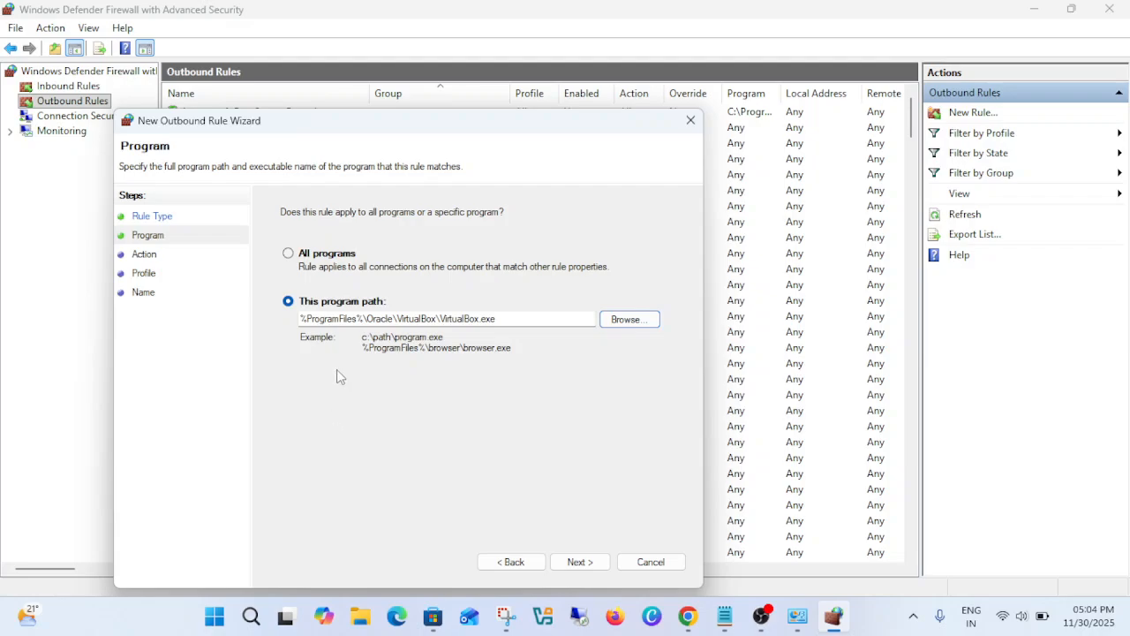
drag(537, 320, 282, 331)
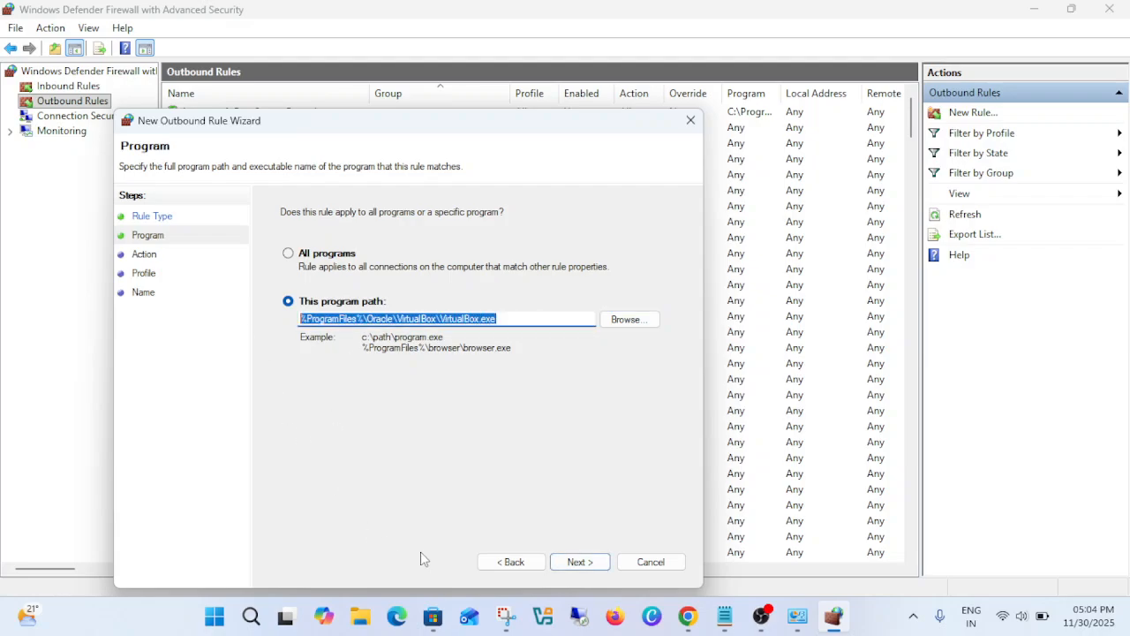
click(579, 563)
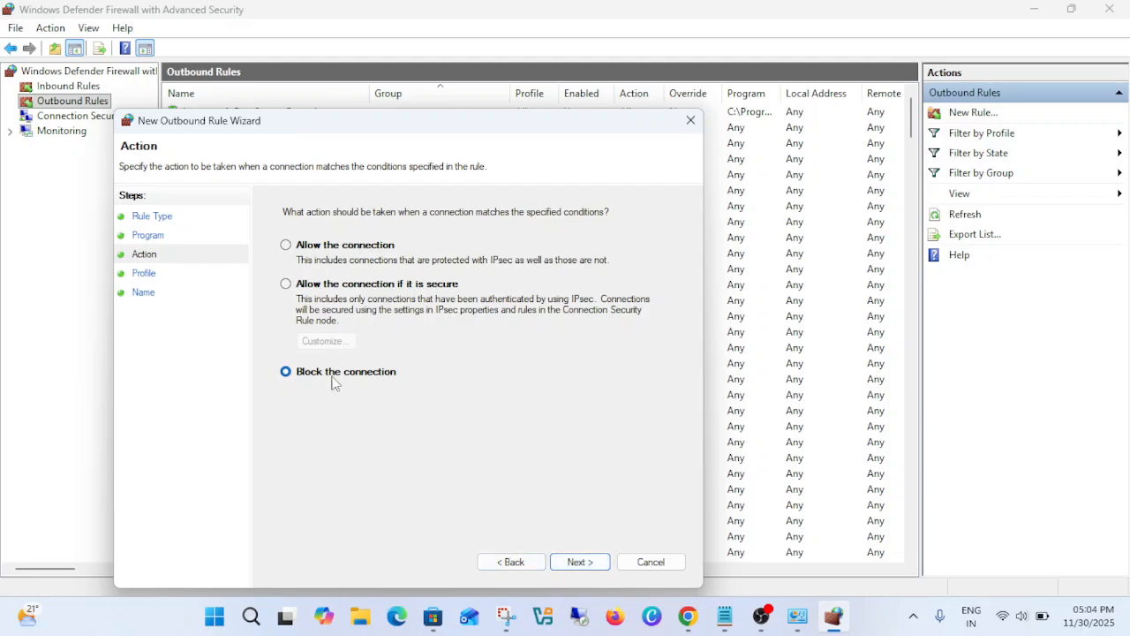
- Accept Block the connection as the rule's action and apply it to the Domain, Private and Public profiles
click(578, 562)
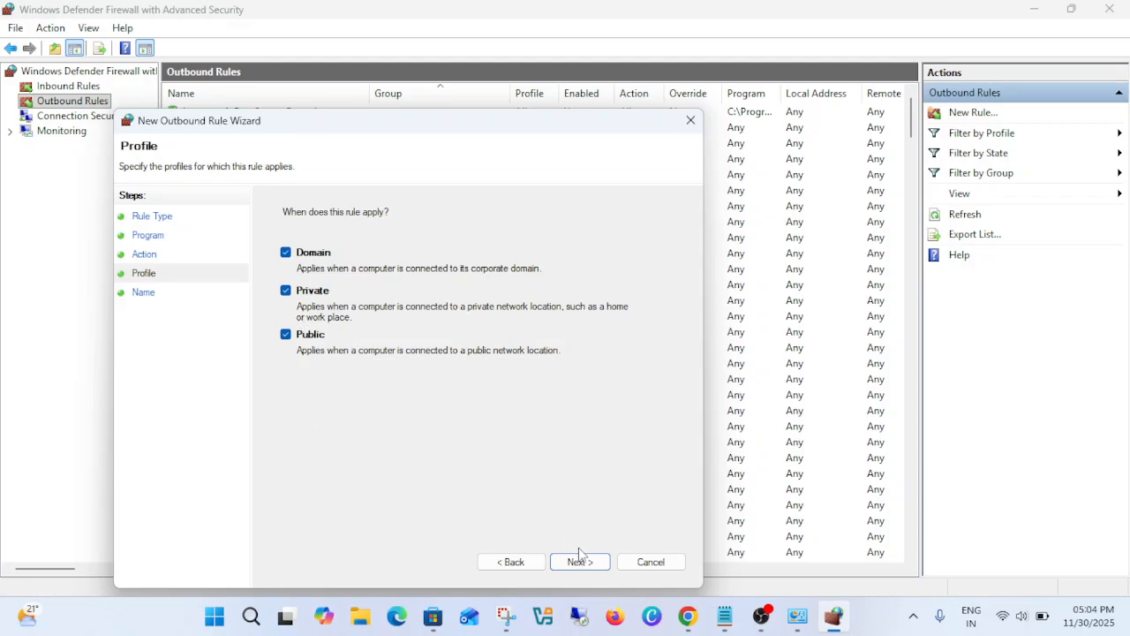
click(579, 556)
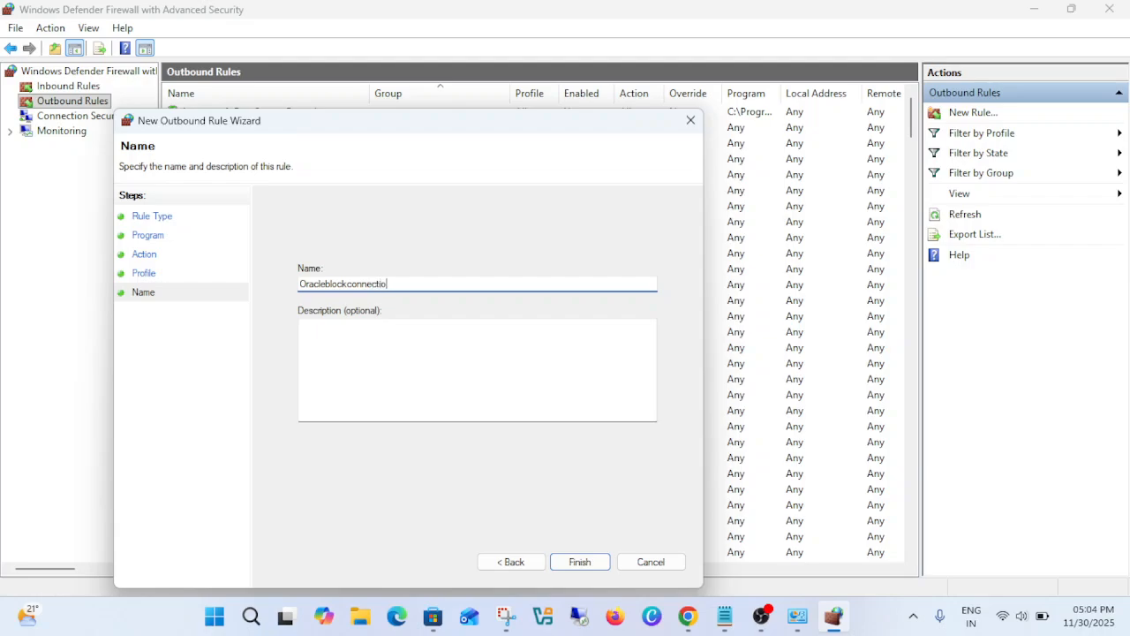
- Name the rule Oracleblockconnection, reuse that name as its description, and create the rule
drag(421, 290, 273, 297)
key(ctrl+c)
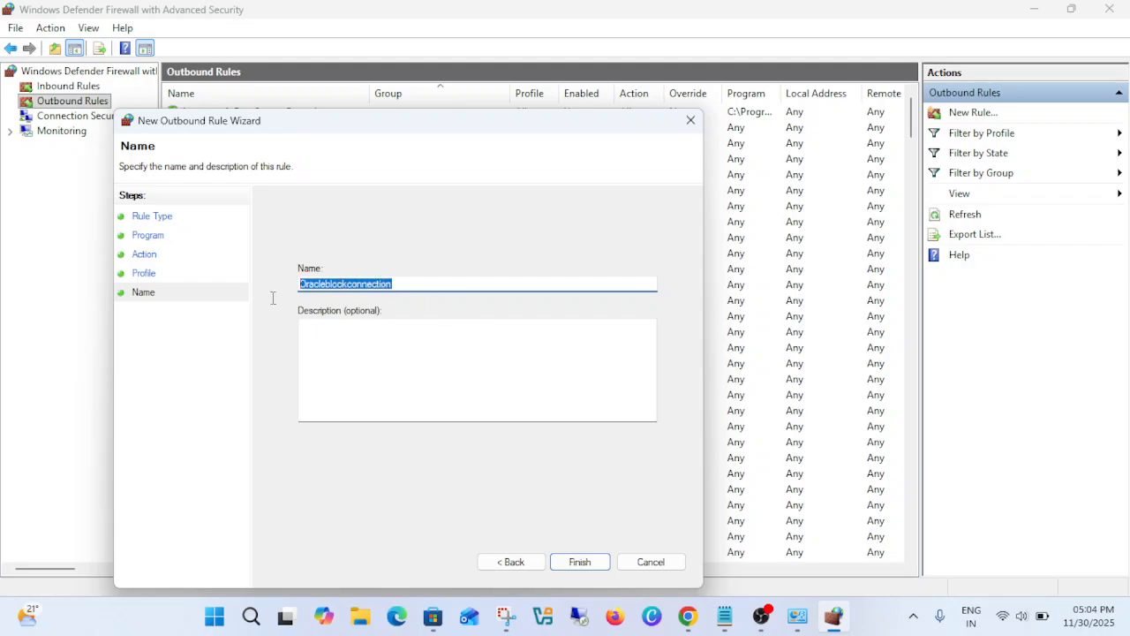
click(359, 338)
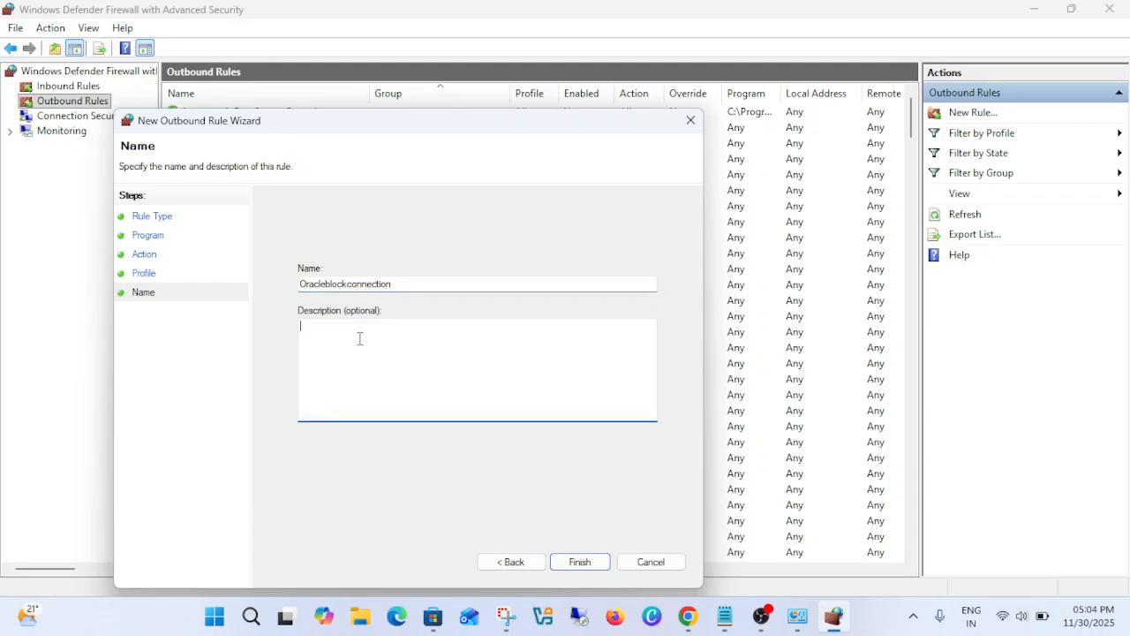
key(ctrl+v)
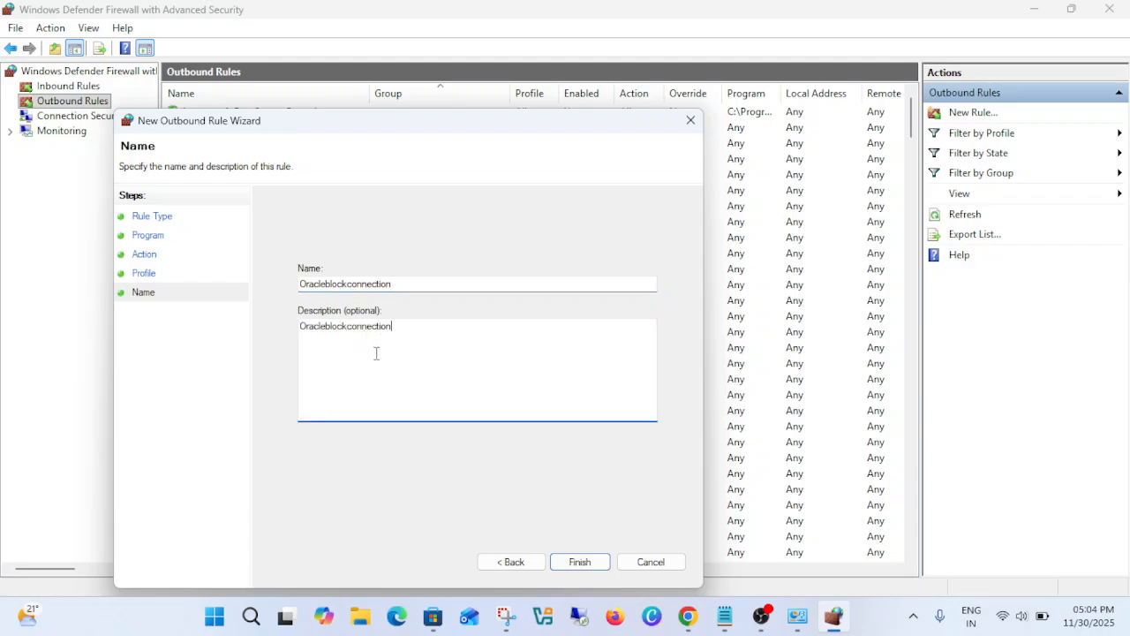
click(580, 562)
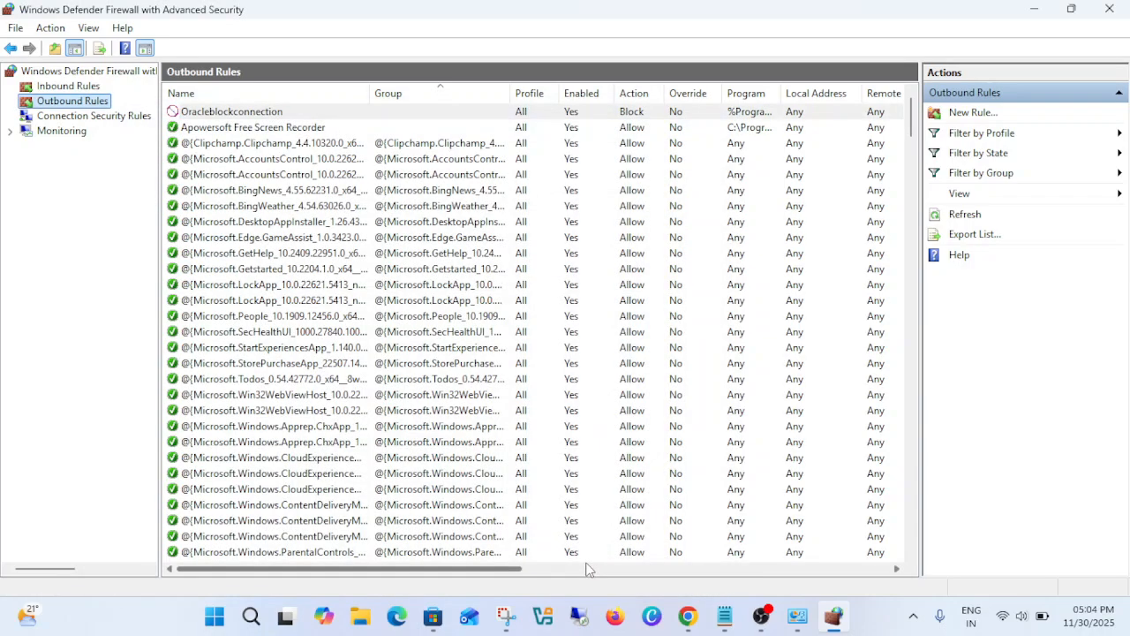
click(241, 114)
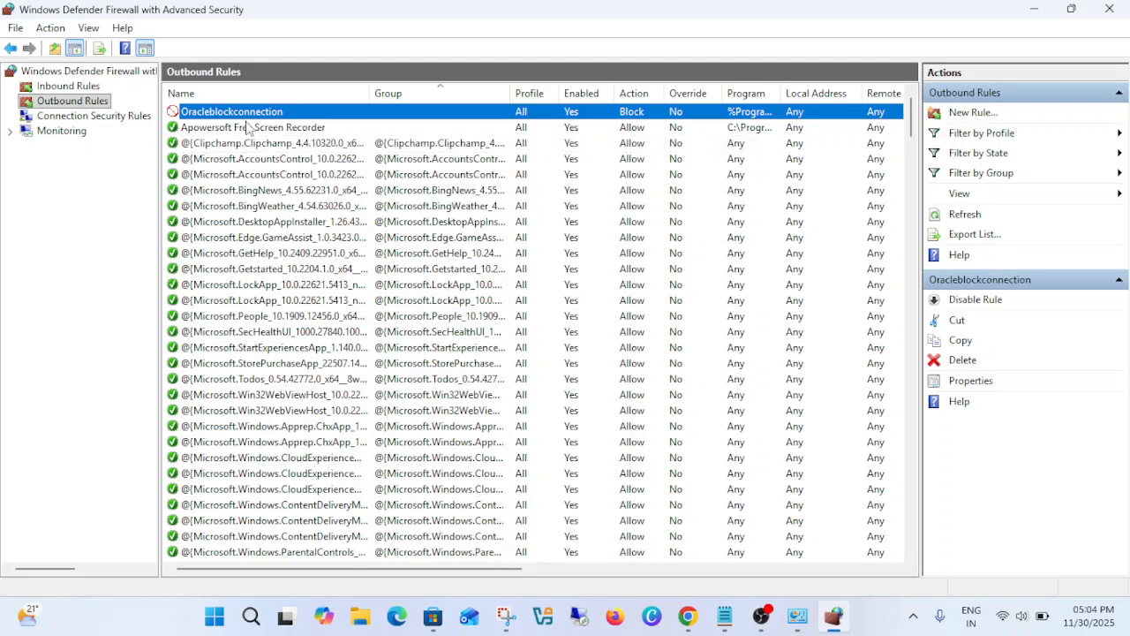
- Start another outbound rule of the Program type and browse for its program path
click(974, 113)
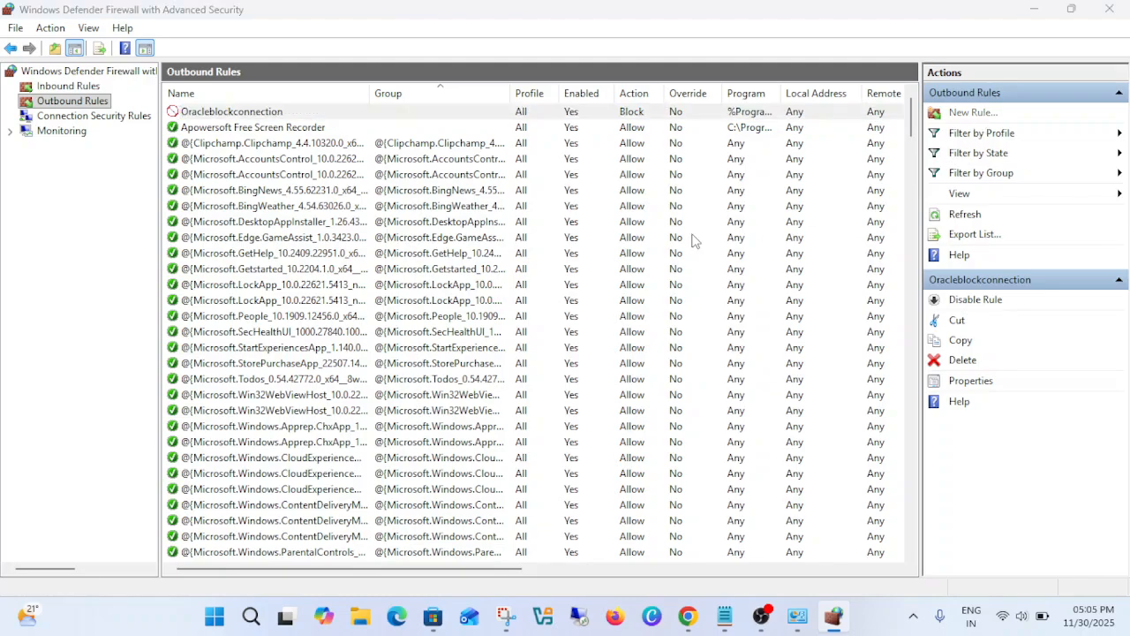
click(599, 582)
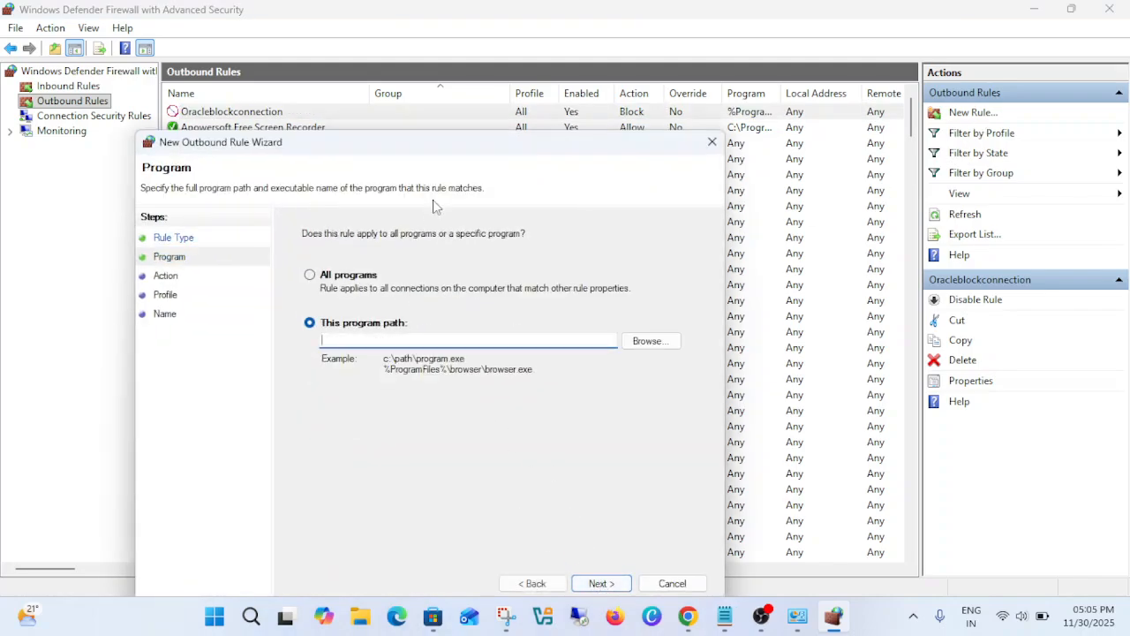
drag(532, 147, 544, 122)
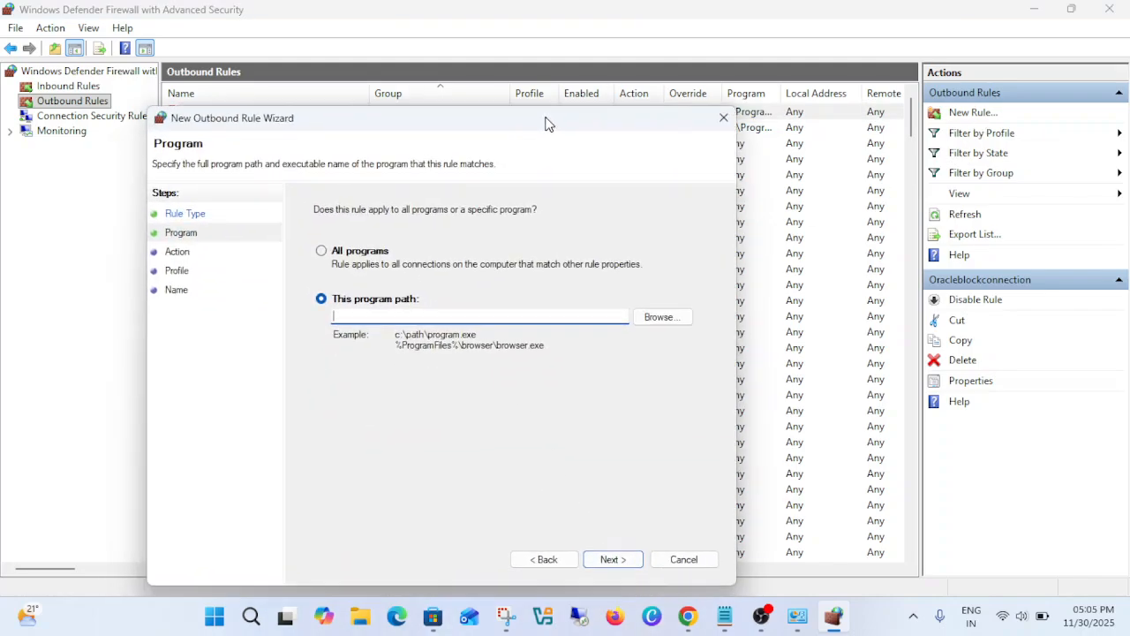
click(661, 318)
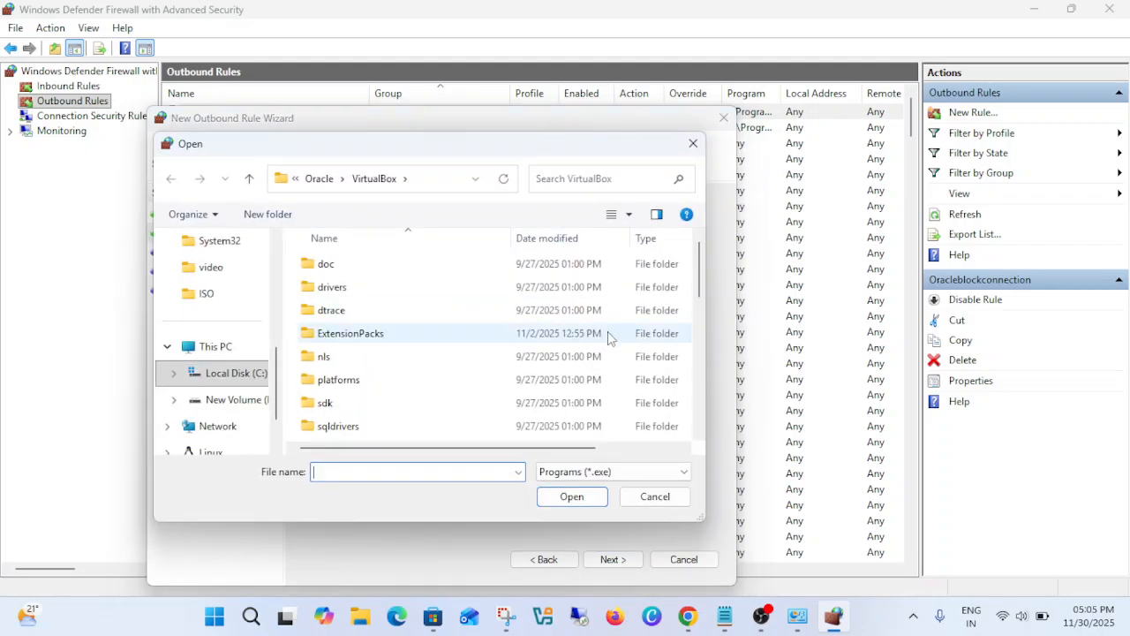
- Go up from the VirtualBox folder to Program Files and look through its program folders
click(318, 181)
click(249, 178)
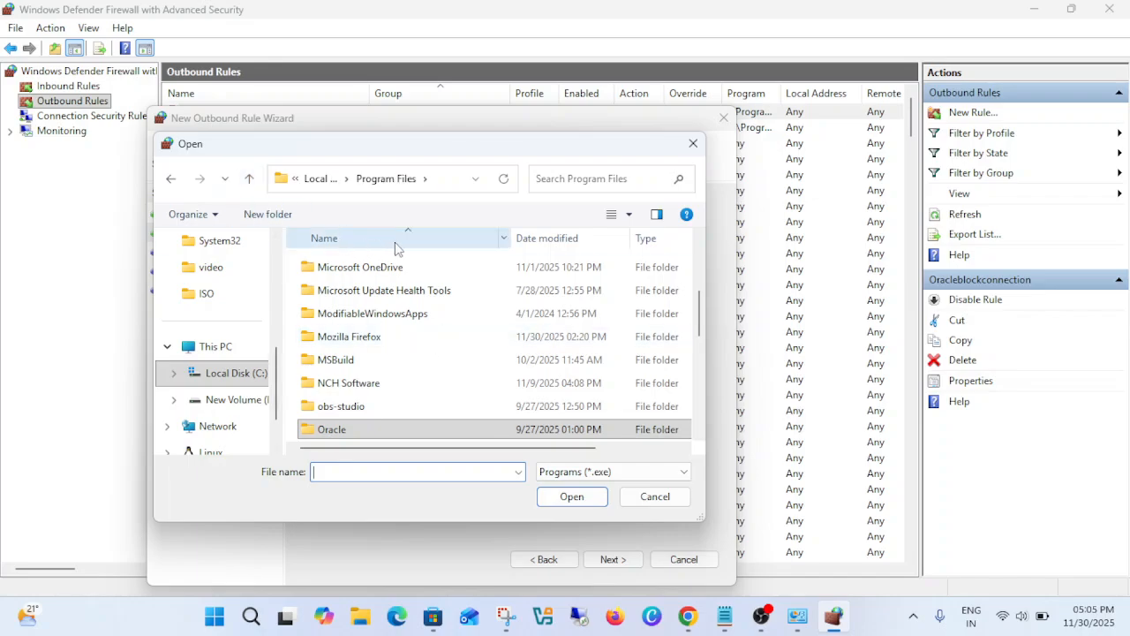
scroll(402, 291, down, 2)
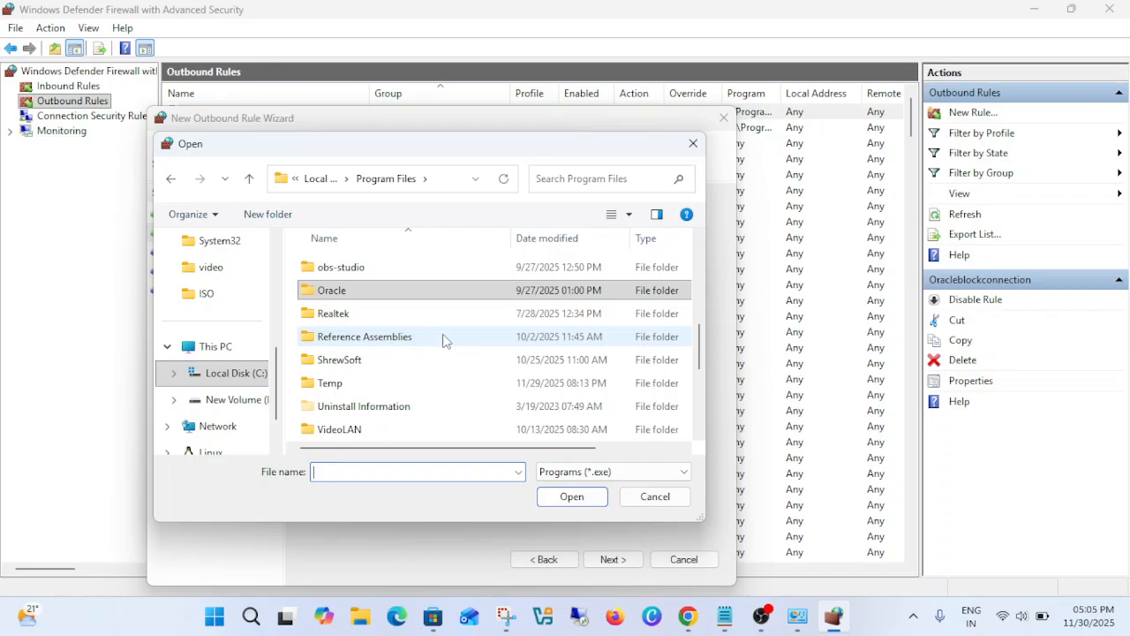
scroll(432, 335, up, 2)
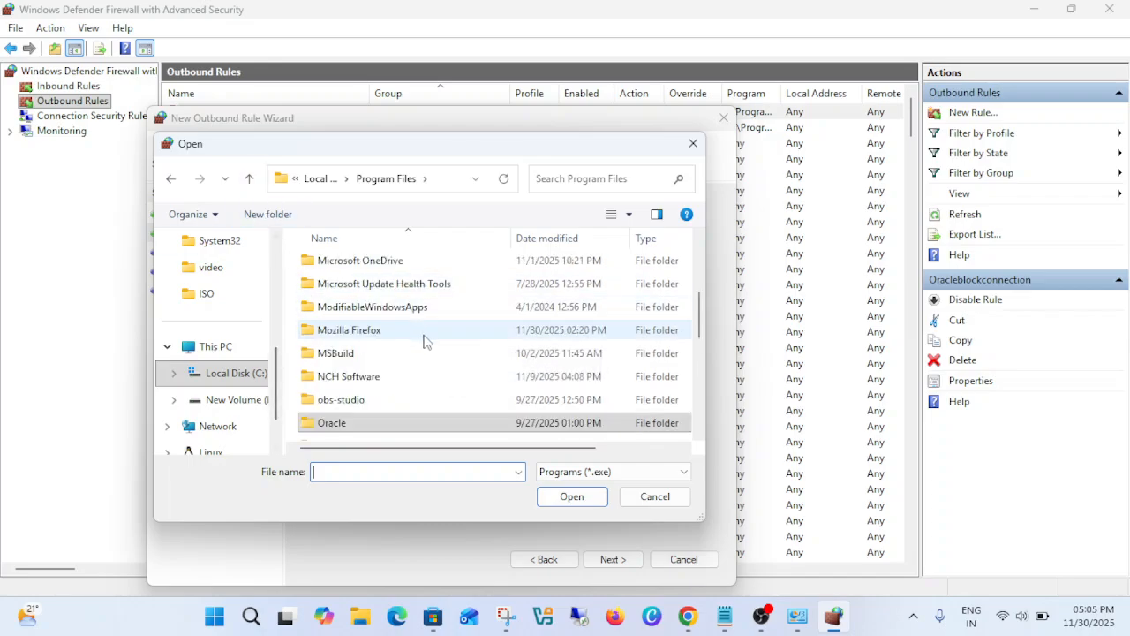
scroll(424, 342, up, 3)
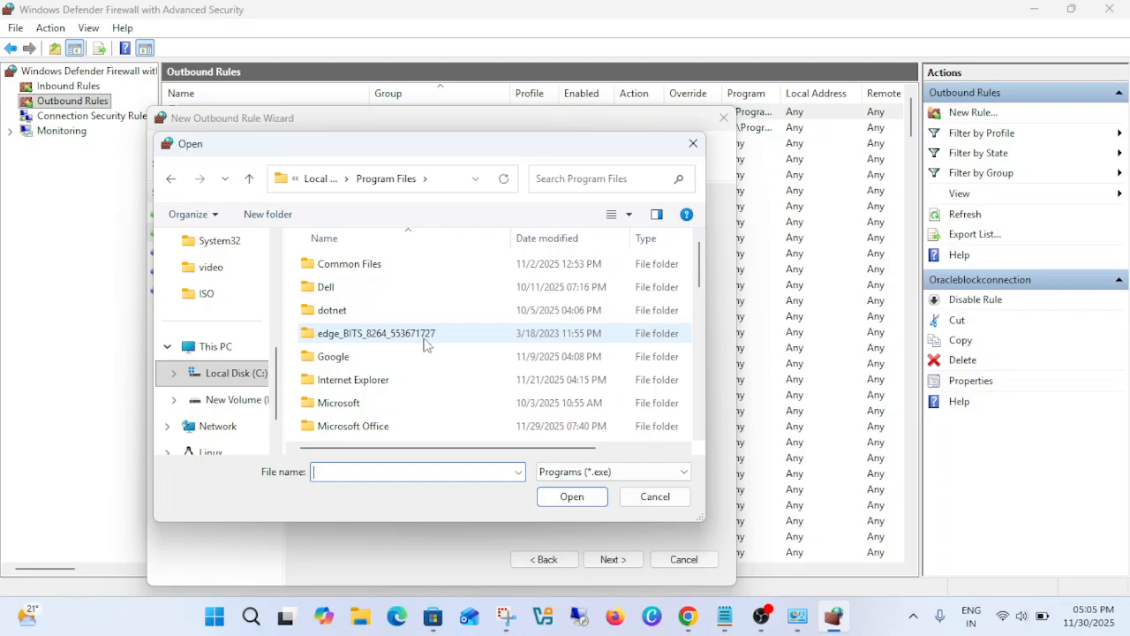
scroll(422, 347, down, 3)
scroll(418, 351, down, 1)
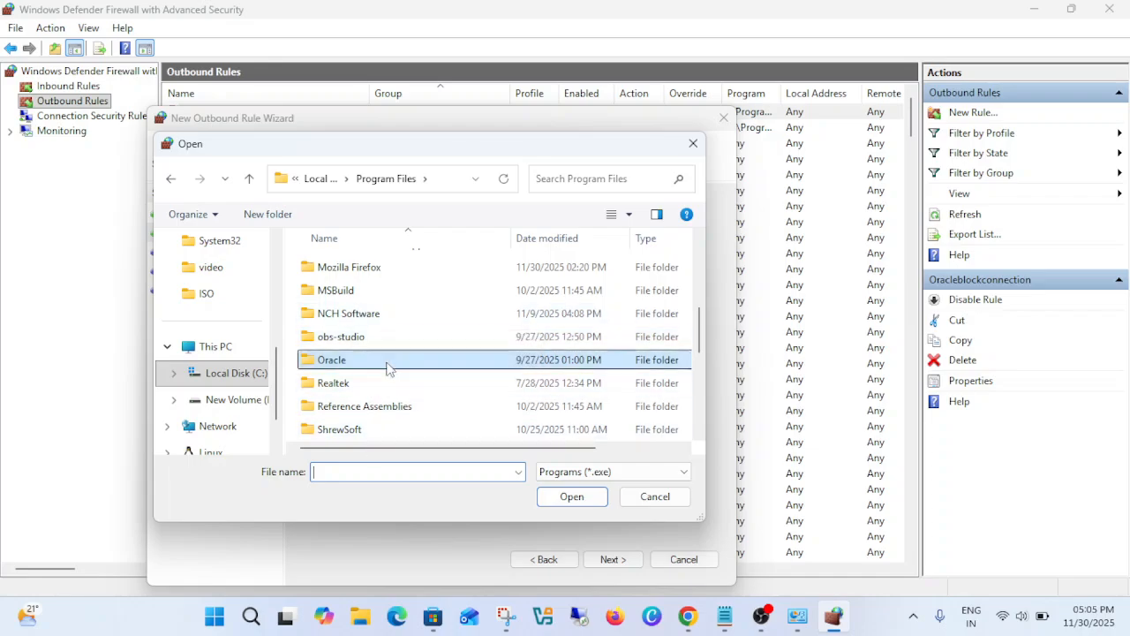
- Choose x264enc7x64.exe from the NCH Software\Components\x264enc7x64 folder as the rule's program
click(405, 318)
double_click(406, 318)
double_click(378, 266)
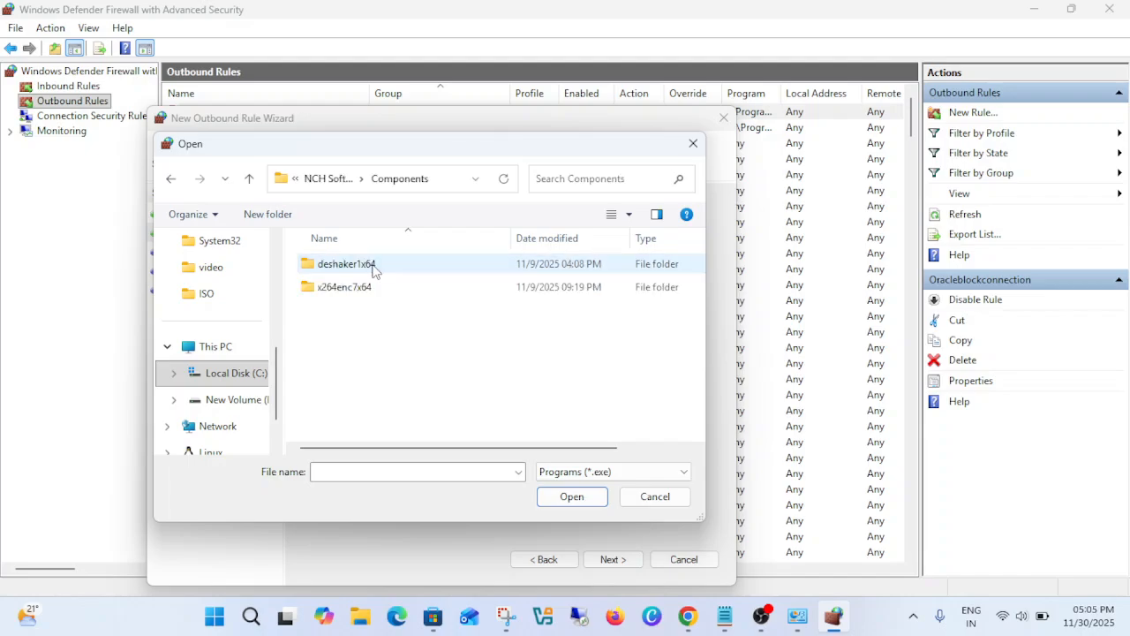
double_click(397, 272)
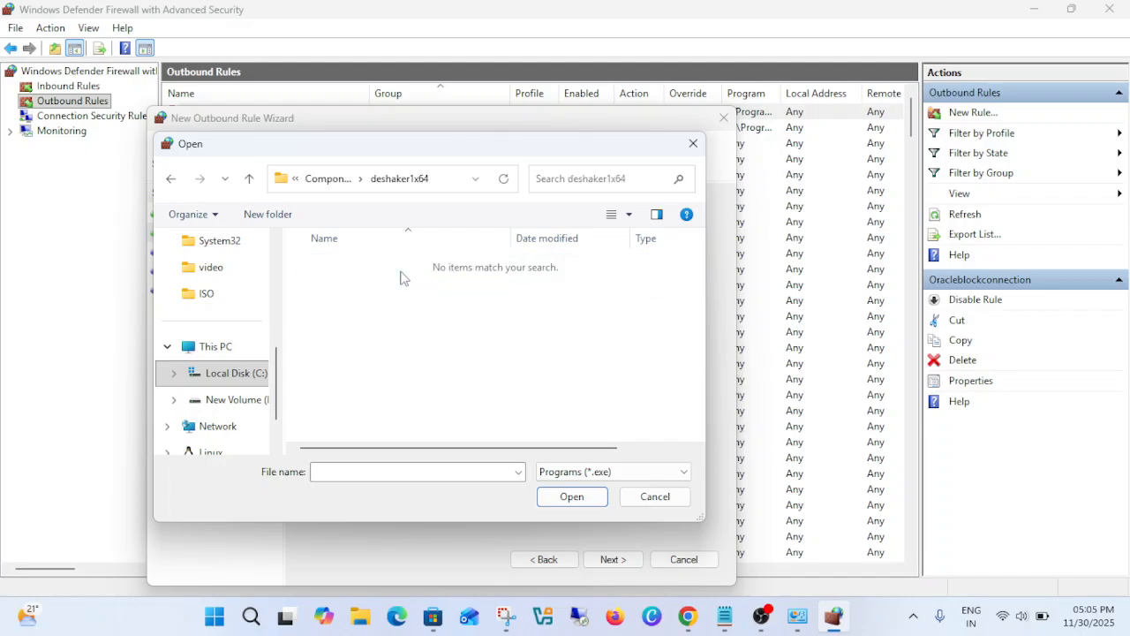
click(249, 178)
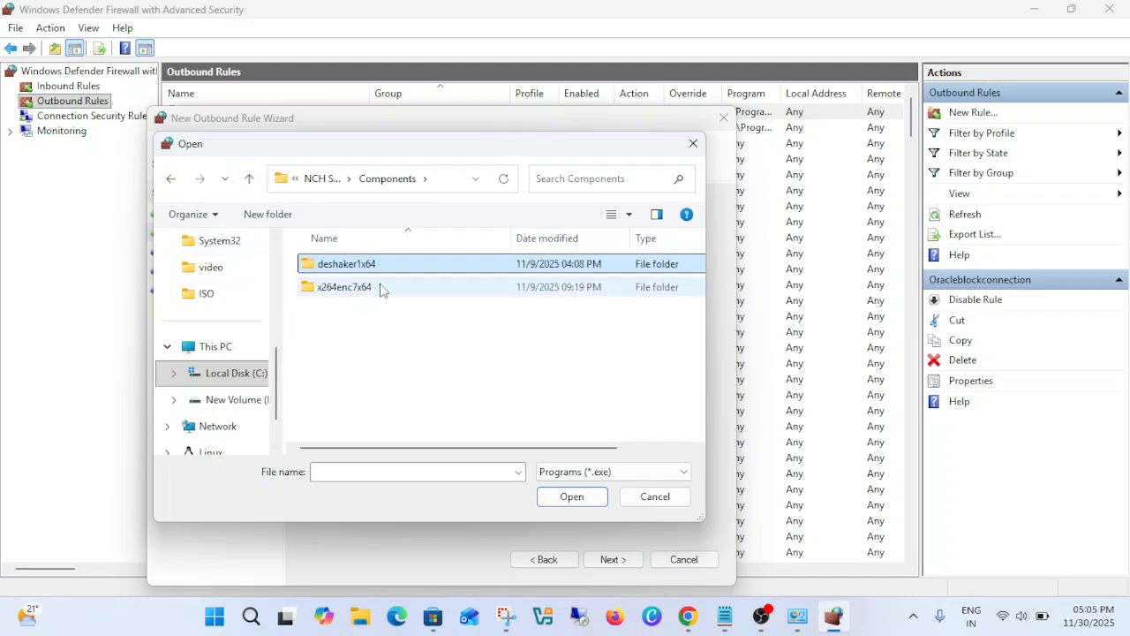
double_click(382, 284)
click(399, 270)
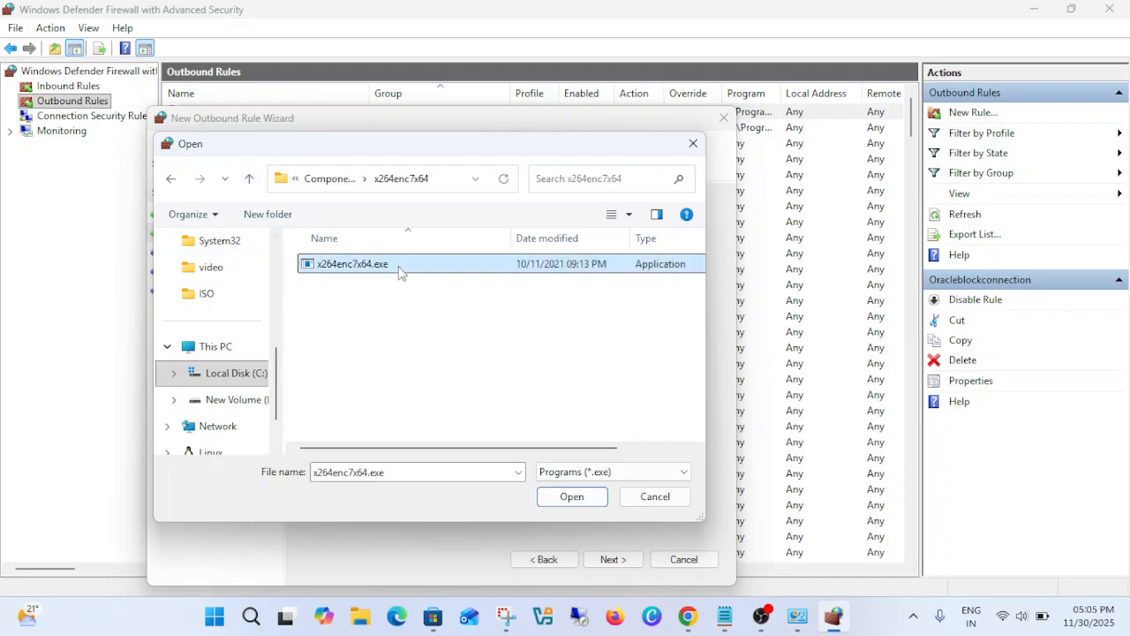
click(594, 500)
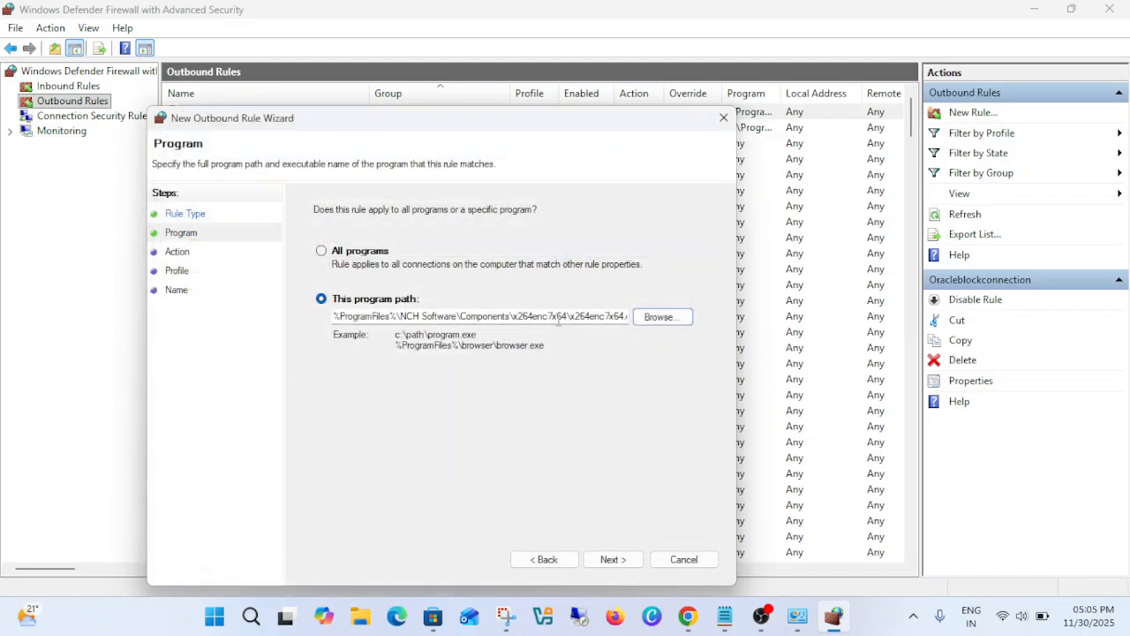
- Accept blocking the connection on the Domain, Private and Public profiles, and create the rule with the name blockNCH
drag(558, 319, 647, 315)
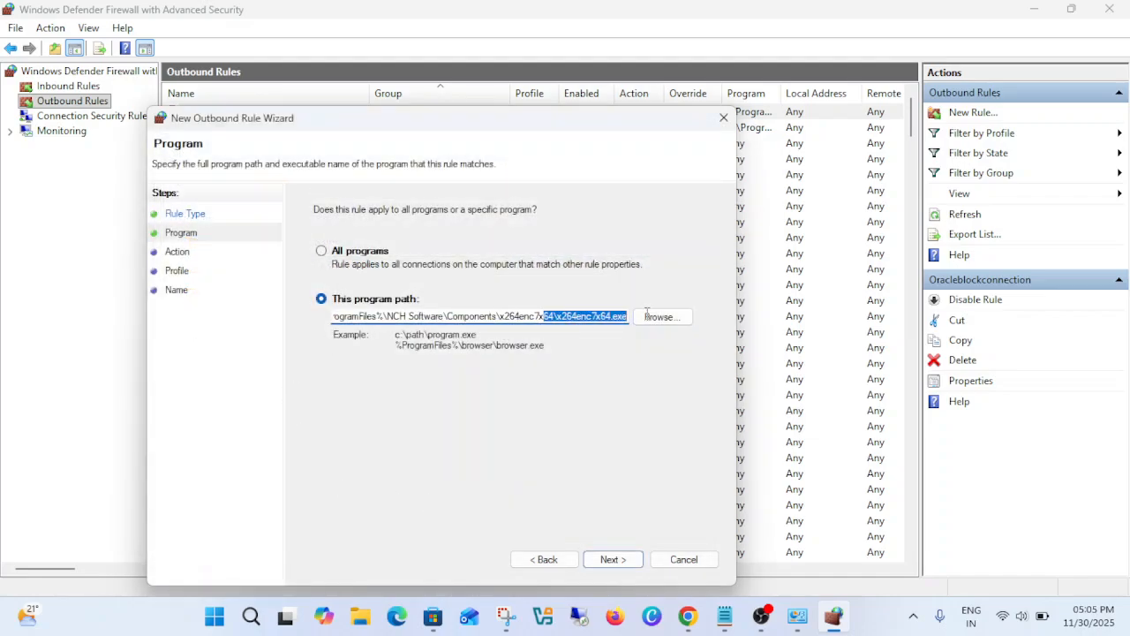
click(614, 563)
click(613, 563)
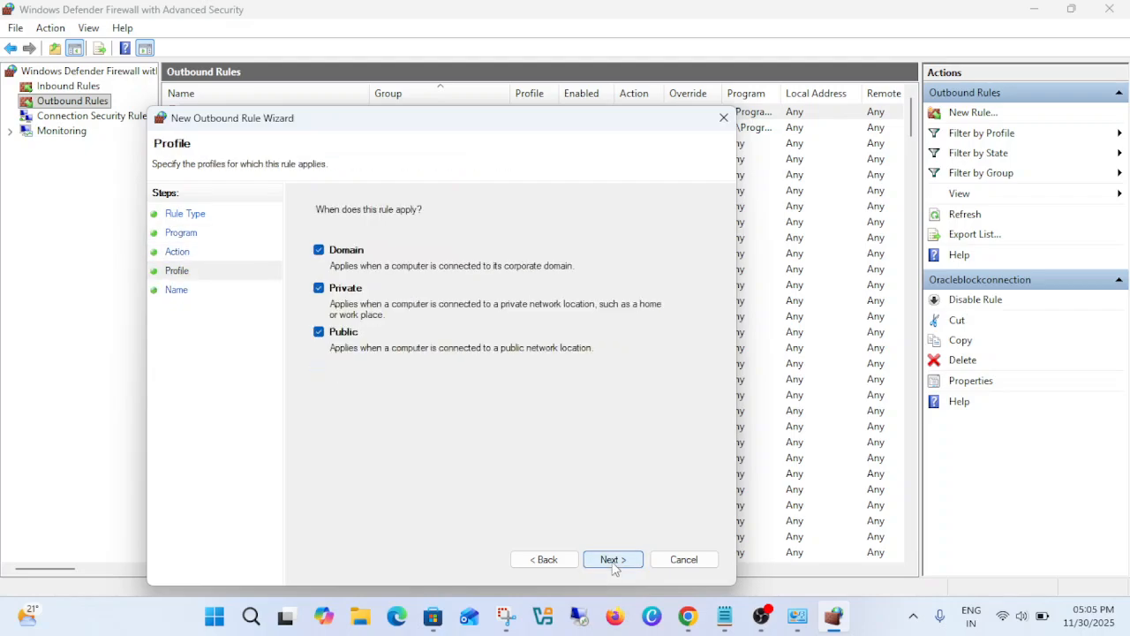
click(613, 563)
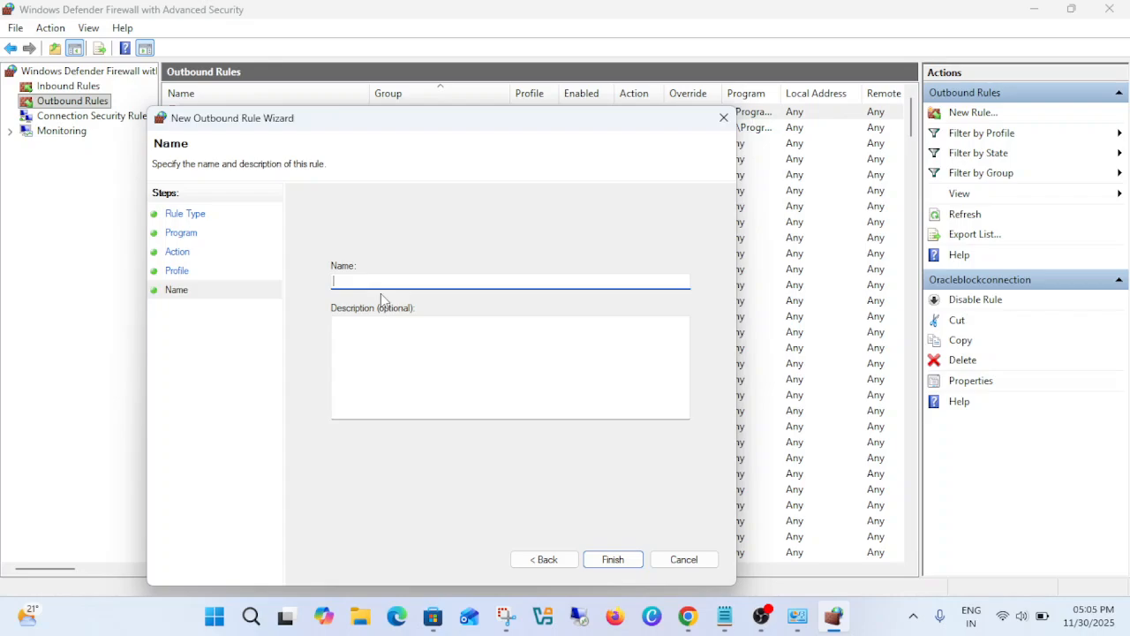
text(ba)
click(619, 563)
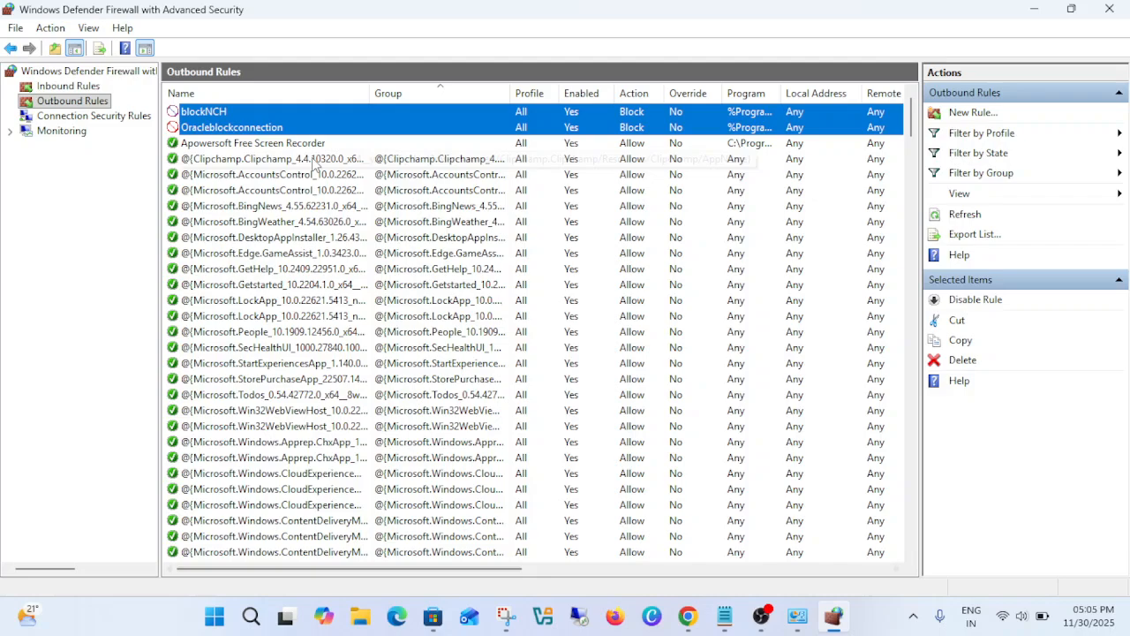
click(211, 143)
click(211, 126)
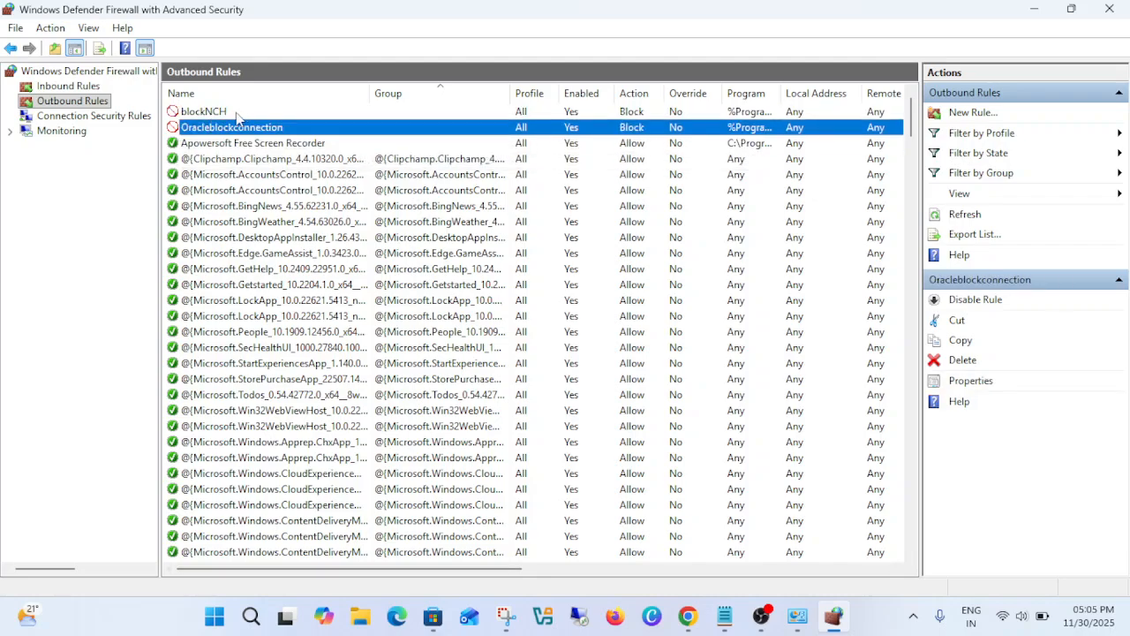
click(212, 111)
click(242, 126)
click(223, 113)
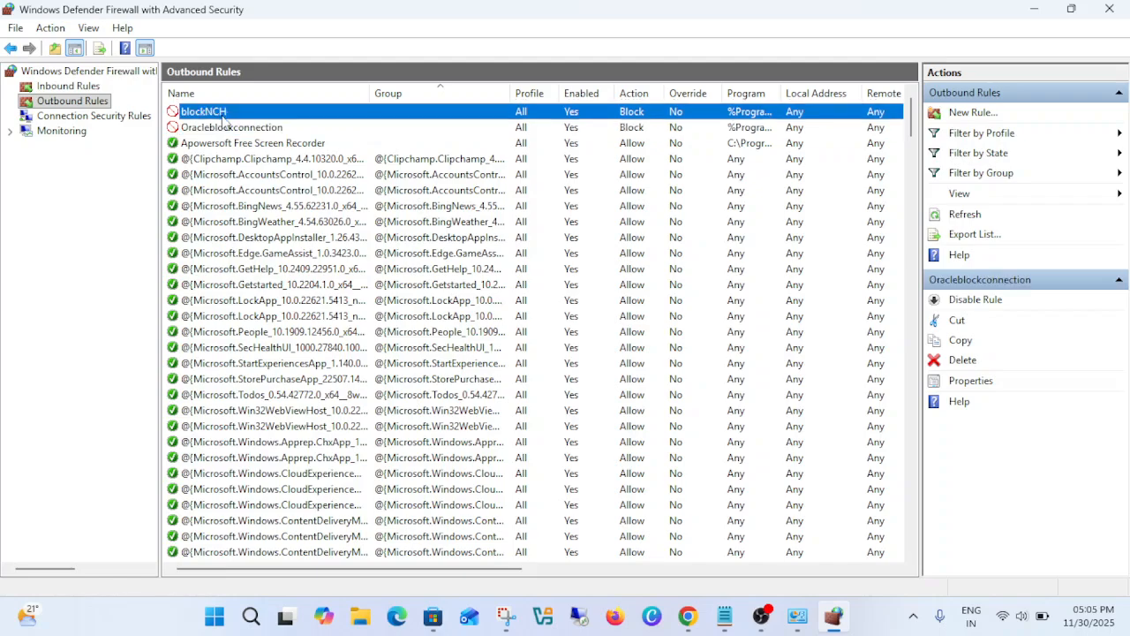
- Disable the Oracleblockconnection and blockNCH outbound rules
click(279, 129)
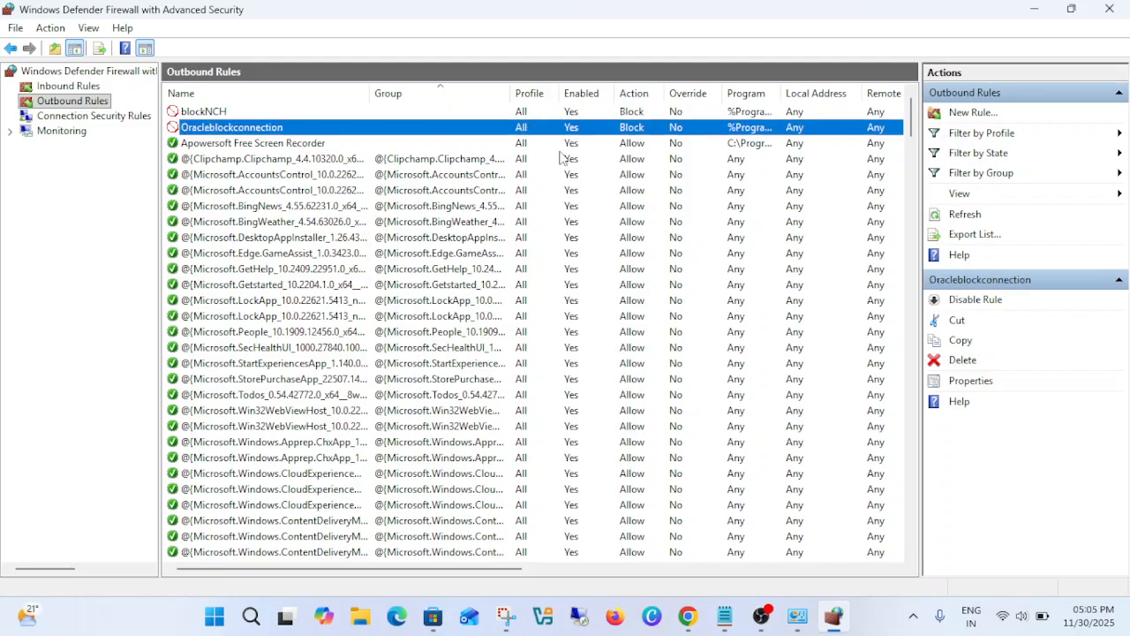
right_click(307, 130)
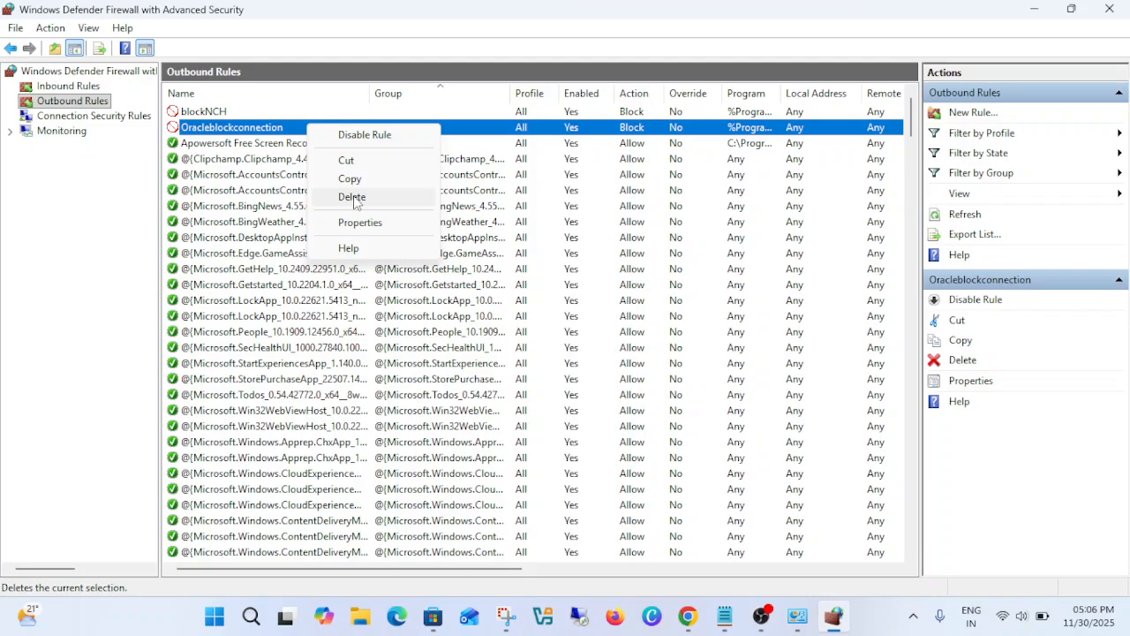
click(380, 137)
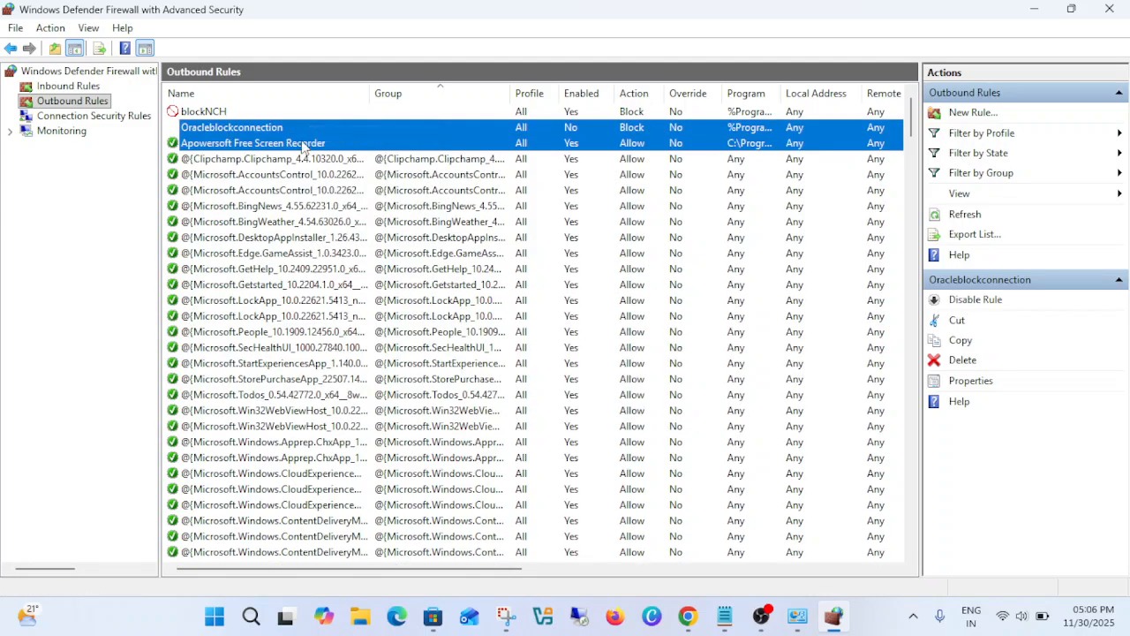
right_click(240, 113)
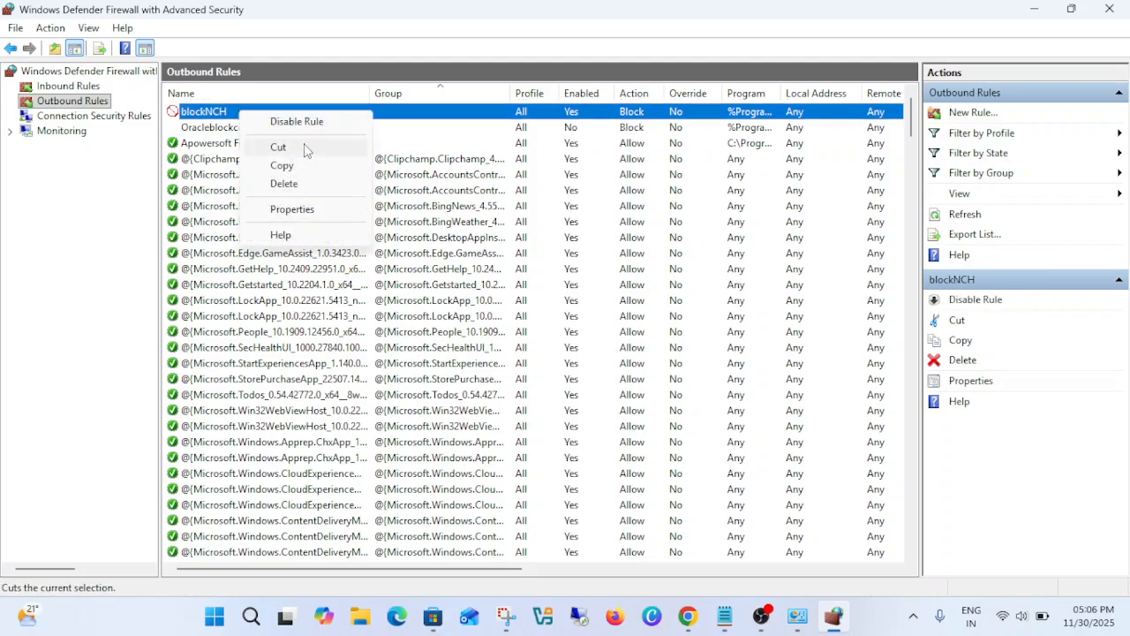
click(300, 121)
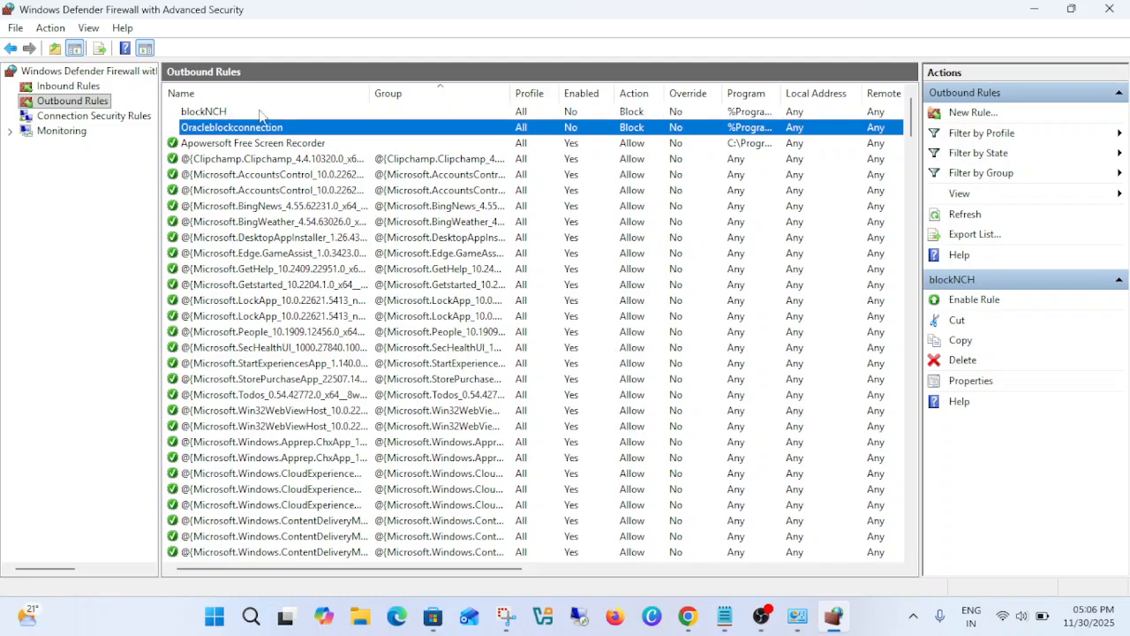
- Delete the blockNCH and Oracleblockconnection rules, confirming each deletion, and close the firewall window
click(242, 113)
right_click(238, 112)
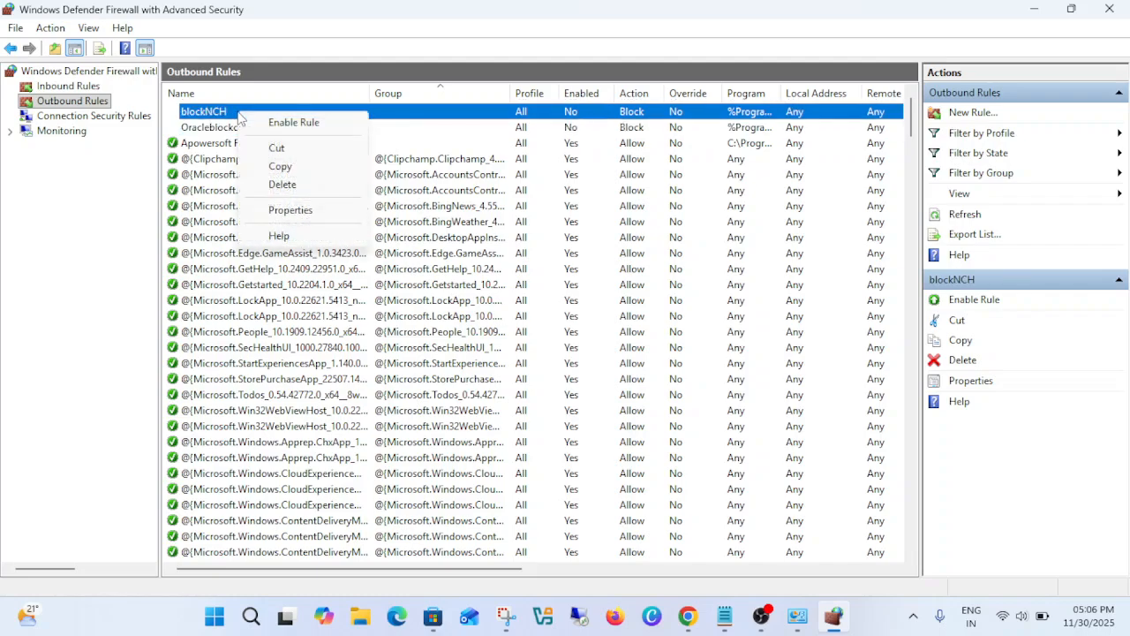
click(283, 184)
click(604, 365)
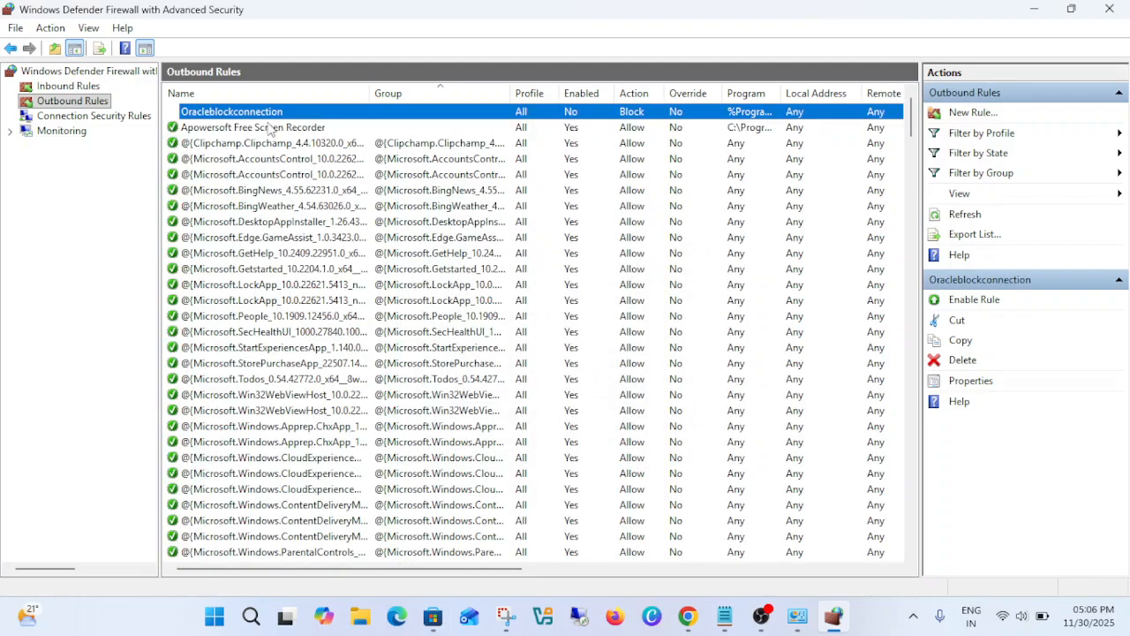
right_click(256, 117)
click(304, 186)
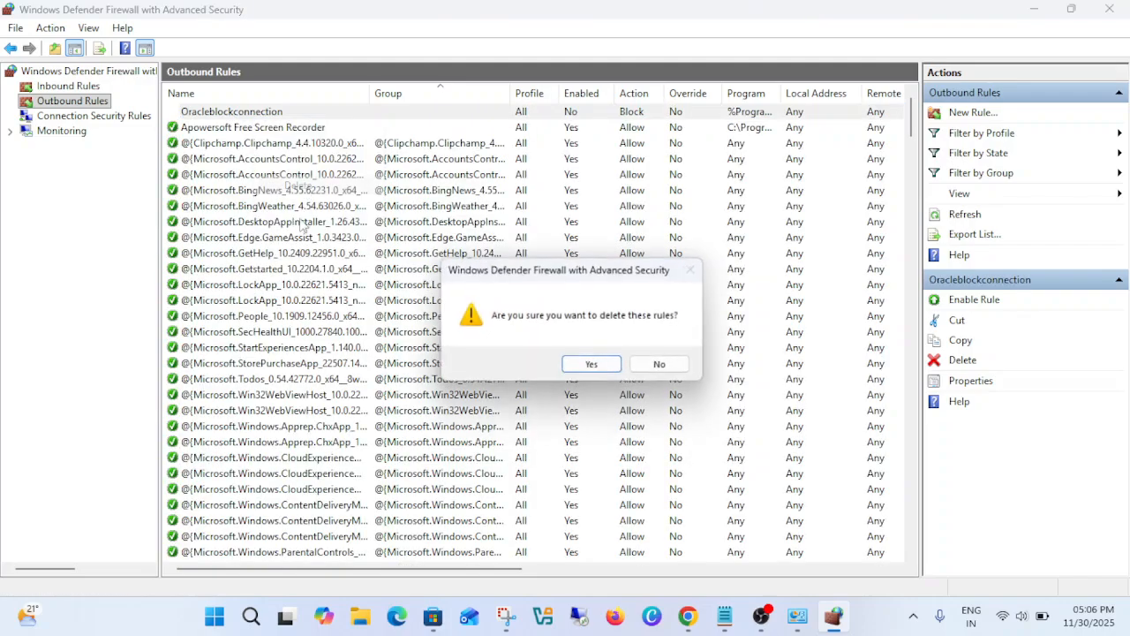
click(617, 366)
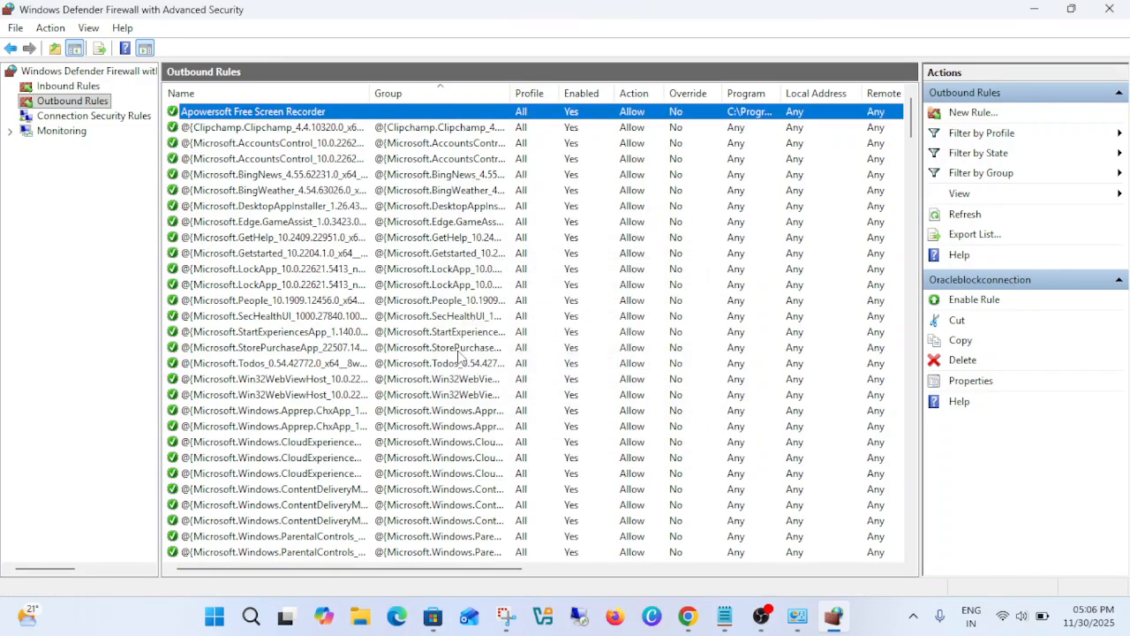
click(1111, 9)
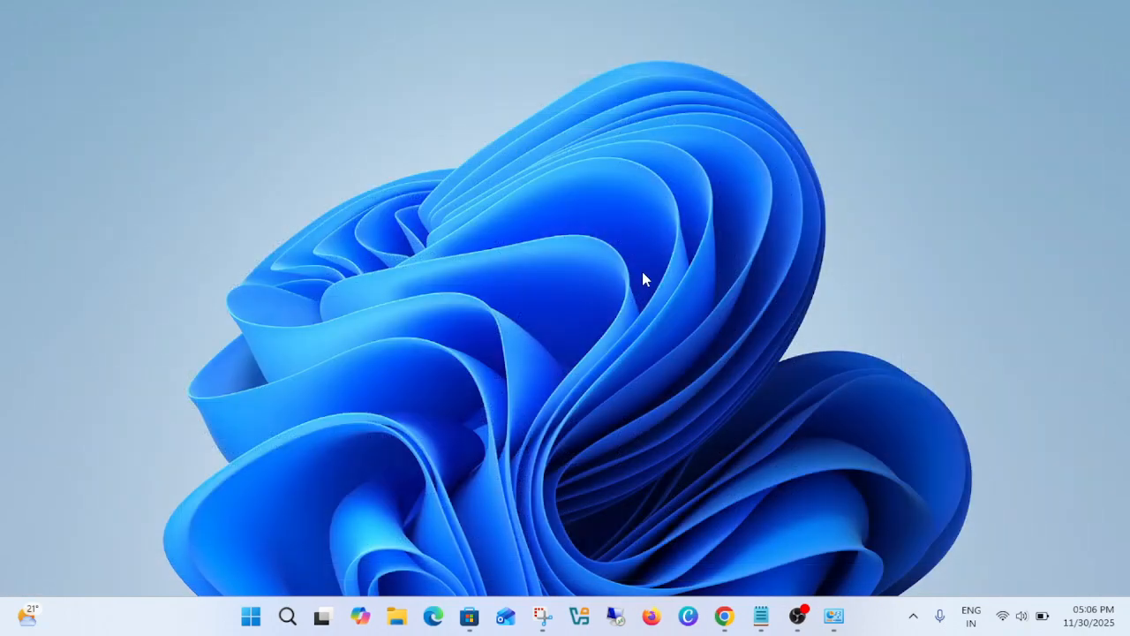